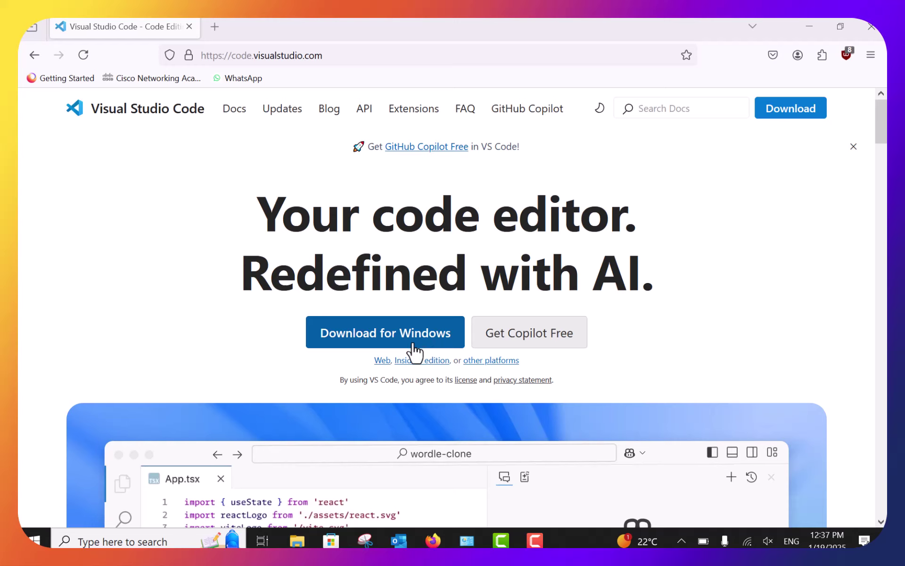
- Download the Visual Studio Code installer for Windows, then run it and accept its license agreement
{"action": "left_click", "coordinate": [413, 351]}
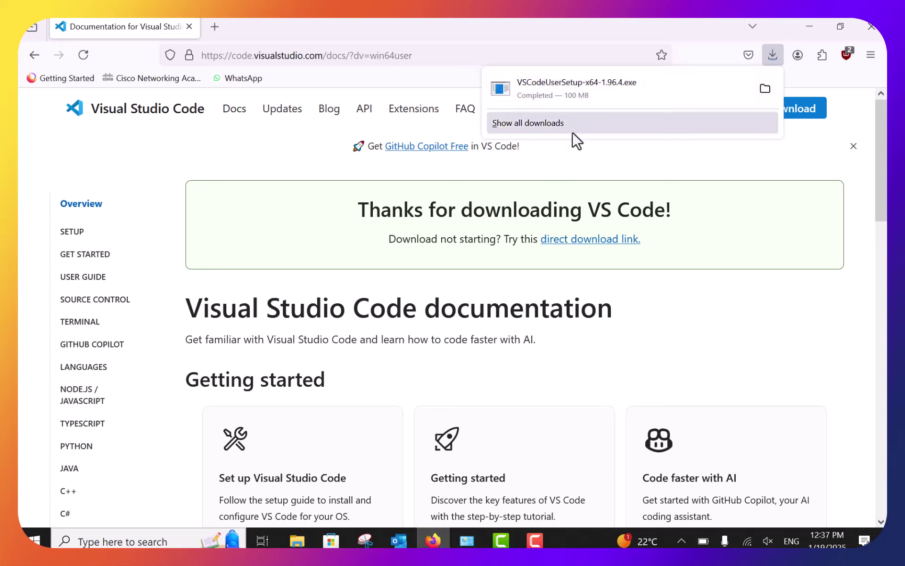
{"action": "left_click", "coordinate": [588, 105]}
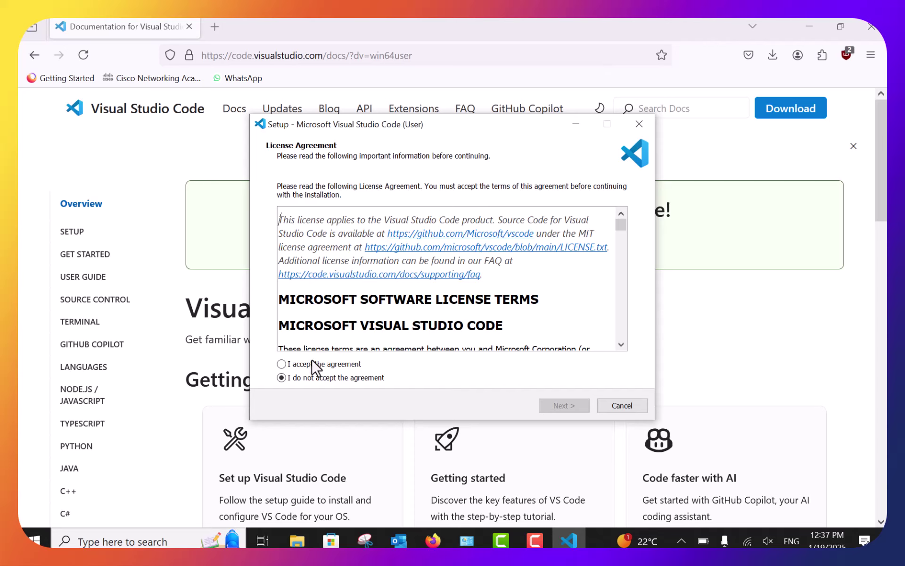
{"action": "left_click", "coordinate": [354, 362]}
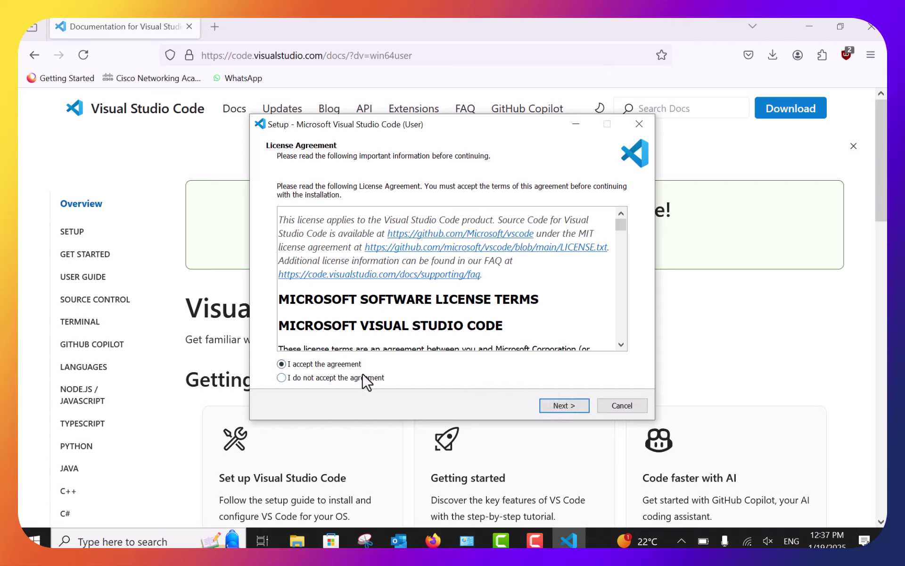
{"action": "left_click", "coordinate": [561, 405]}
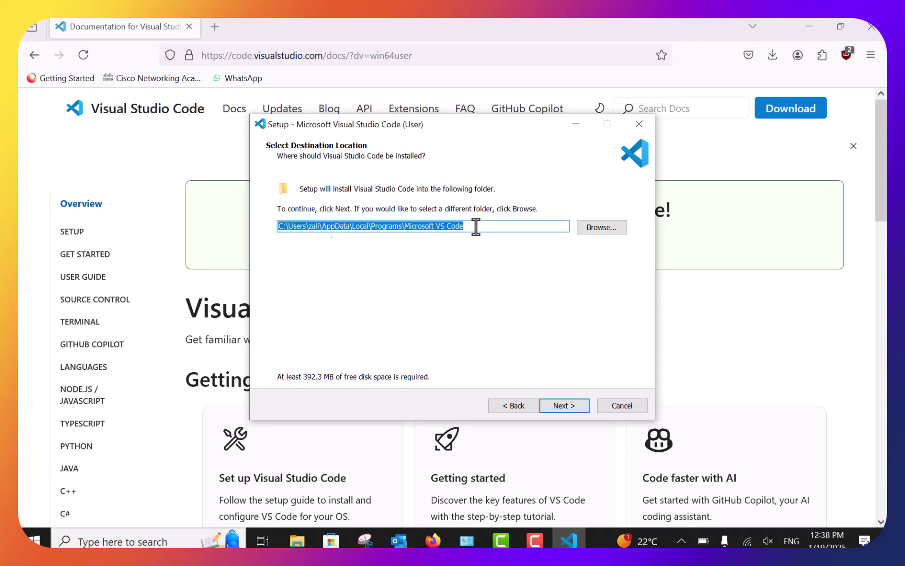
{"action": "left_click", "coordinate": [599, 231]}
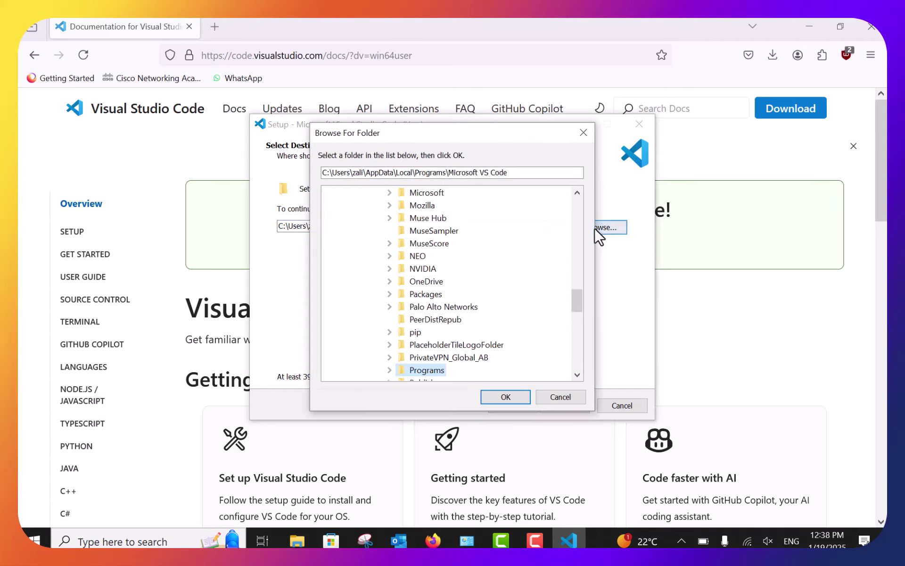
{"action": "scroll", "coordinate": [543, 253], "scroll_direction": "up", "scroll_amount": 15}
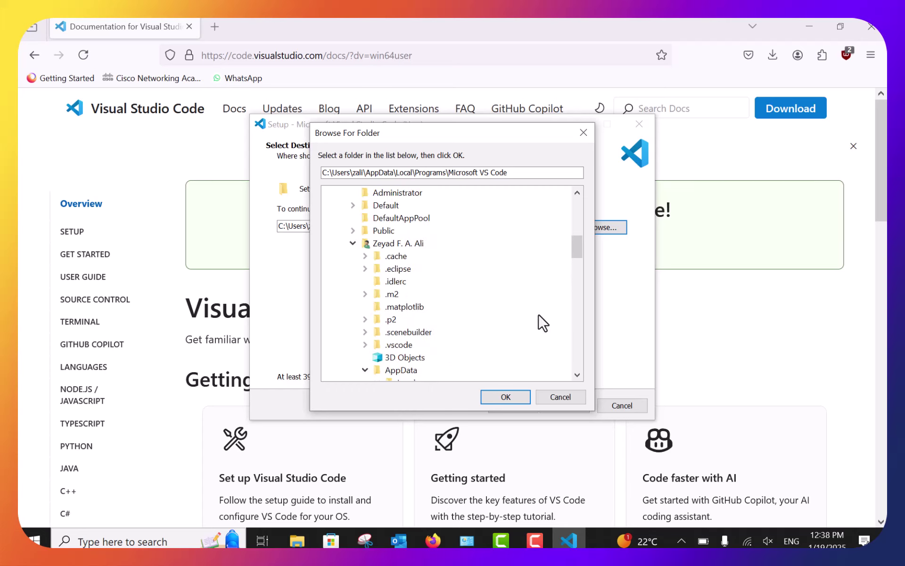
{"action": "scroll", "coordinate": [490, 325], "scroll_direction": "up", "scroll_amount": 5}
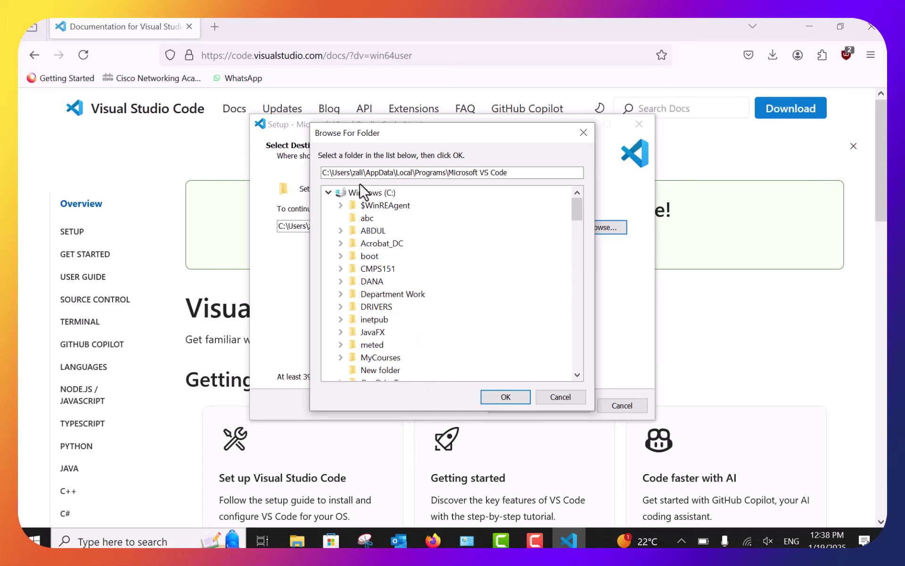
{"action": "left_click", "coordinate": [365, 193]}
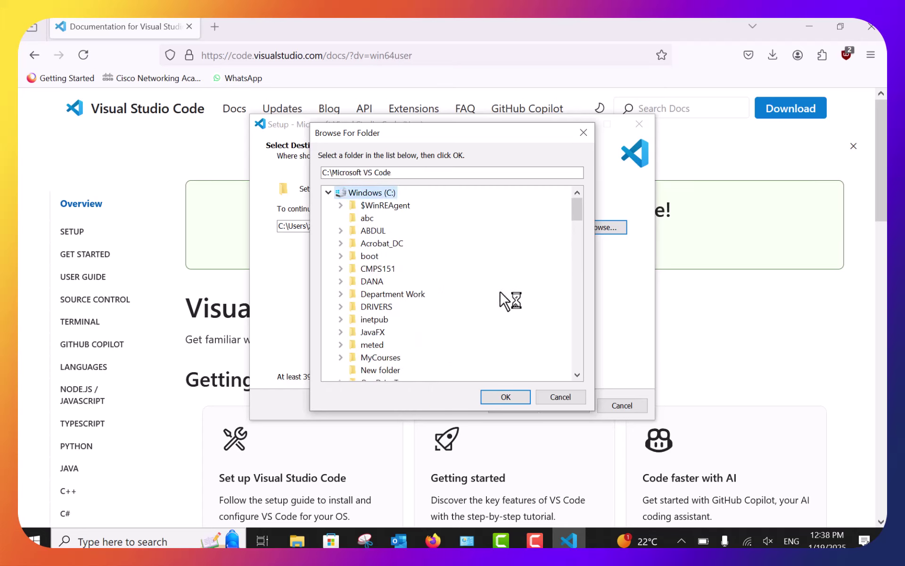
{"action": "scroll", "coordinate": [464, 283], "scroll_direction": "down", "scroll_amount": 4}
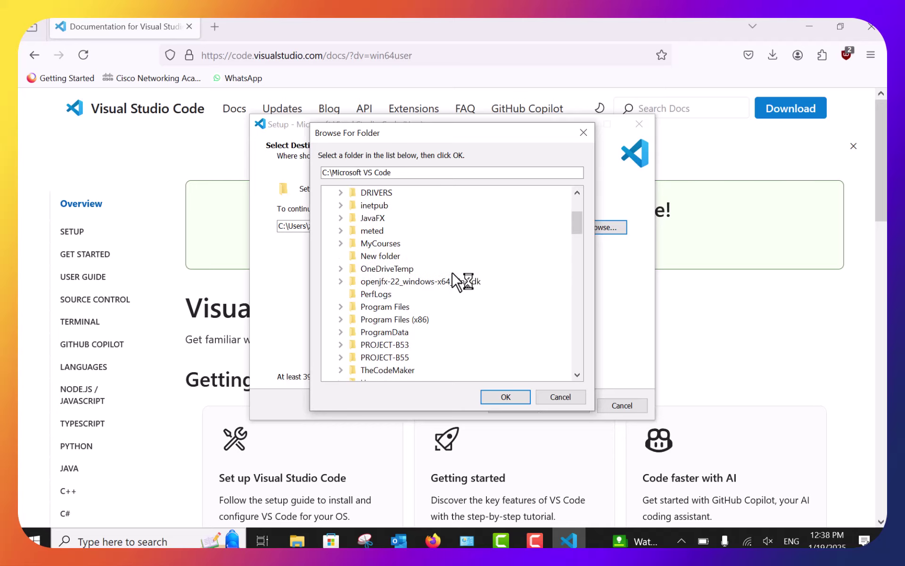
{"action": "scroll", "coordinate": [488, 290], "scroll_direction": "down", "scroll_amount": 7}
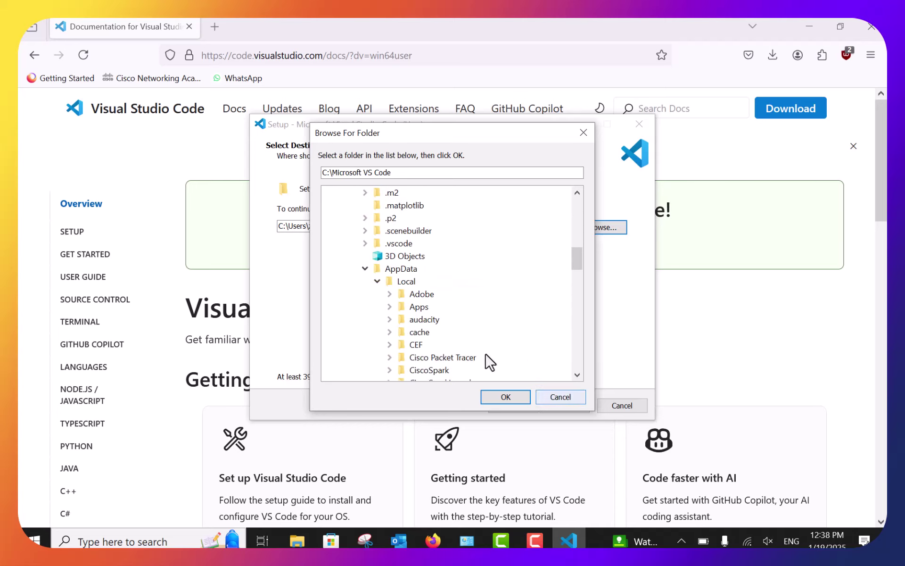
{"action": "scroll", "coordinate": [485, 360], "scroll_direction": "up", "scroll_amount": 4}
{"action": "left_click", "coordinate": [354, 296]}
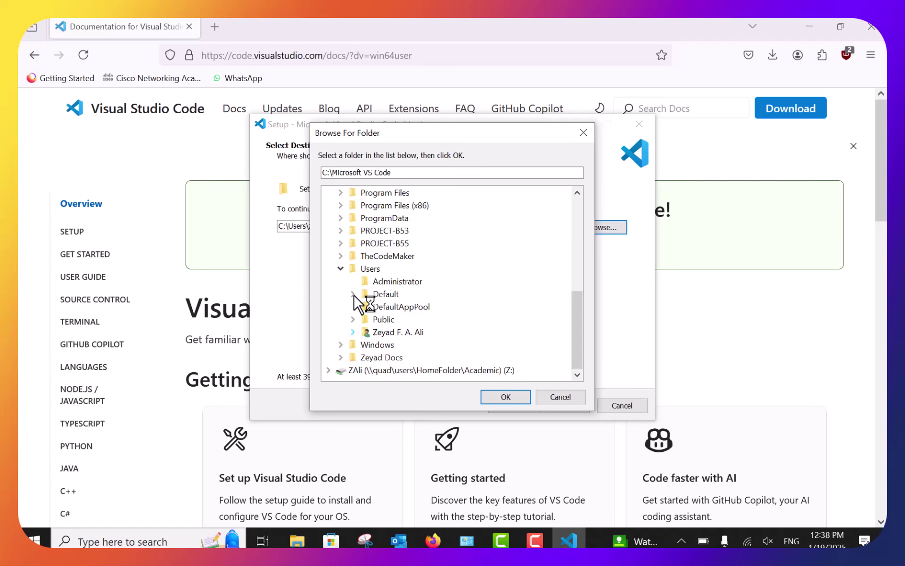
{"action": "scroll", "coordinate": [391, 306], "scroll_direction": "up", "scroll_amount": 6}
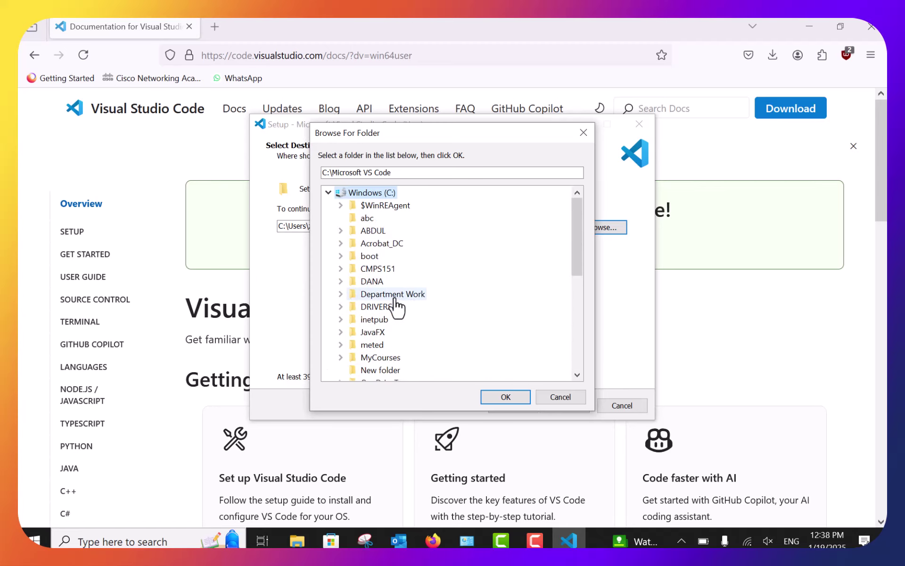
{"action": "scroll", "coordinate": [396, 306], "scroll_direction": "down", "scroll_amount": 3}
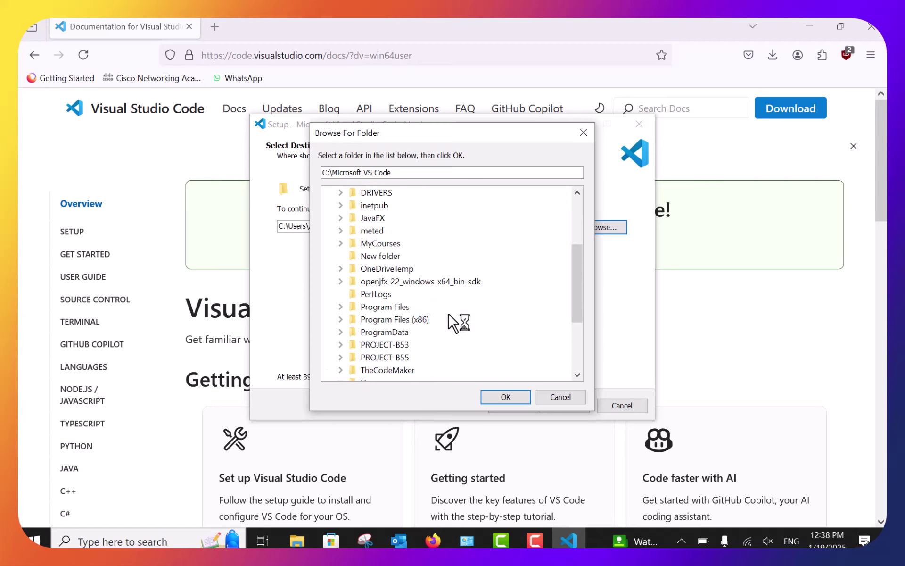
{"action": "scroll", "coordinate": [455, 318], "scroll_direction": "down", "scroll_amount": 2}
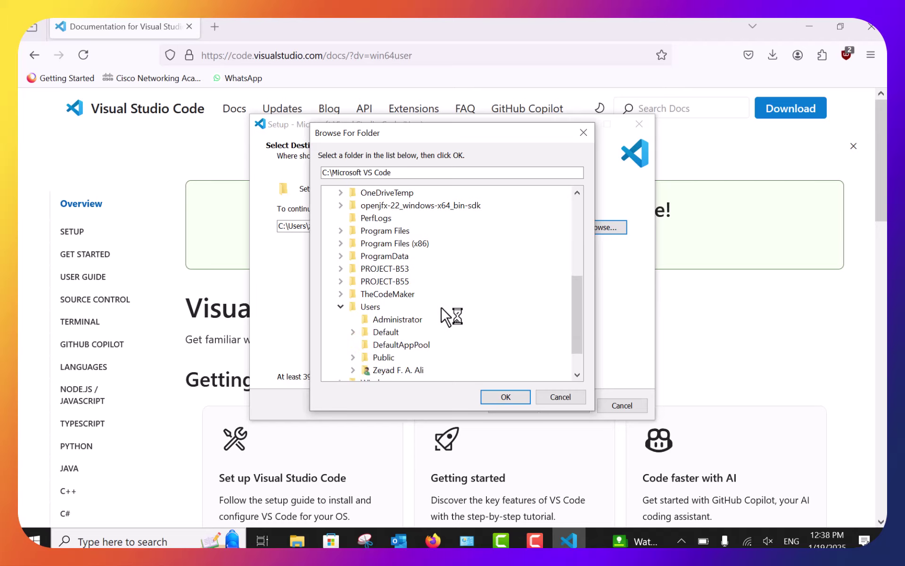
{"action": "scroll", "coordinate": [452, 317], "scroll_direction": "down", "scroll_amount": 1}
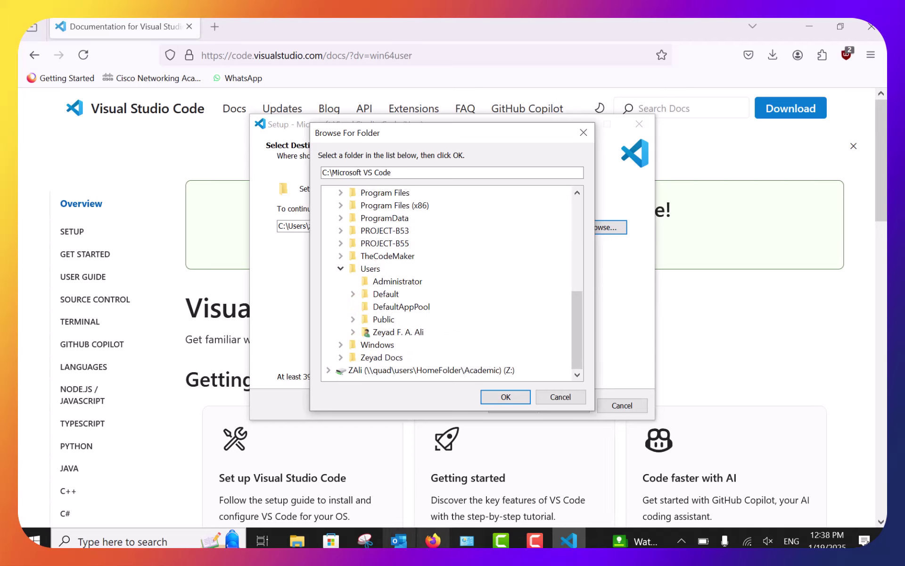
- Switch to File Explorer and create a new folder named CMPSLAB on the Windows (C:) drive
{"action": "left_click", "coordinate": [297, 541]}
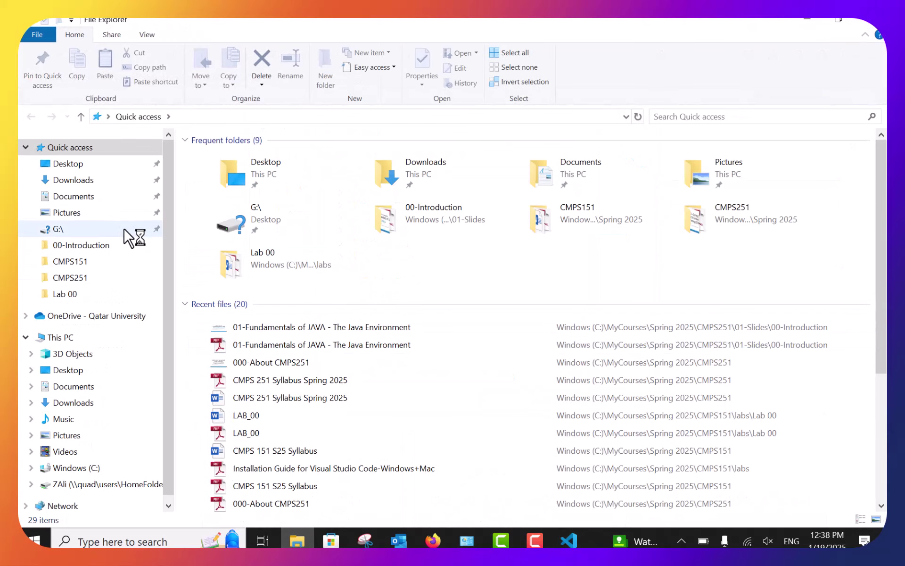
{"action": "scroll", "coordinate": [125, 236], "scroll_direction": "down", "scroll_amount": 1}
{"action": "left_click", "coordinate": [113, 457]}
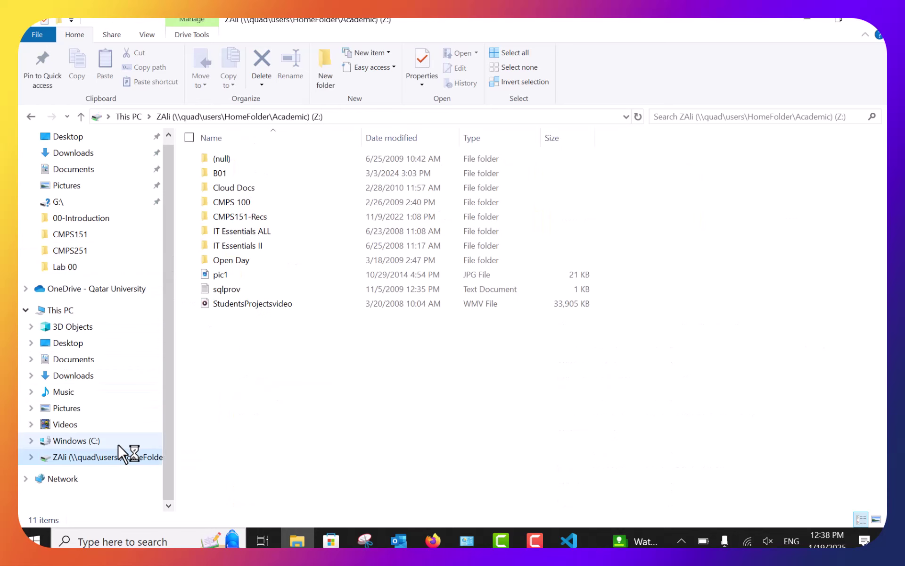
{"action": "left_click", "coordinate": [117, 441]}
{"action": "right_click", "coordinate": [739, 281]}
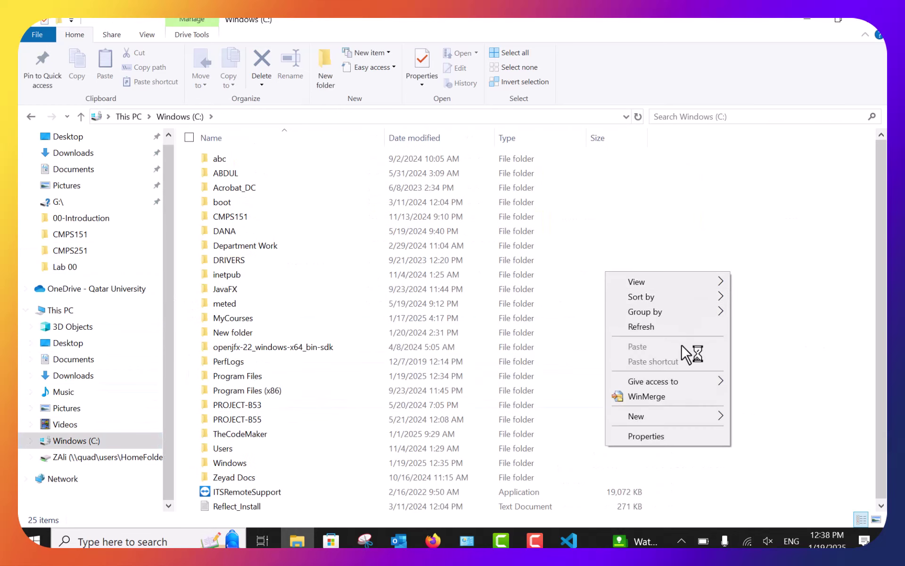
{"action": "mouse_move", "coordinate": [679, 418]}
{"action": "left_click", "coordinate": [755, 418]}
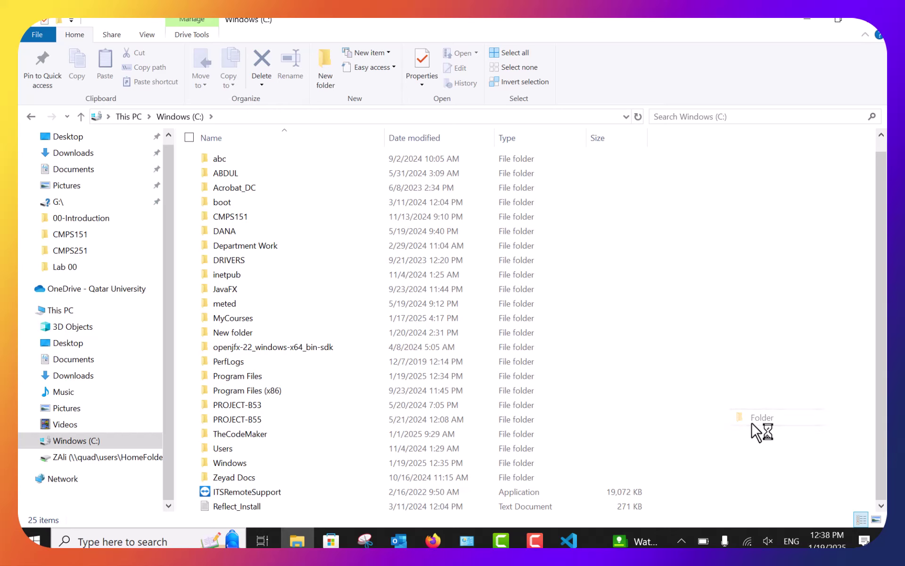
{"action": "type", "text": "CMPS"}
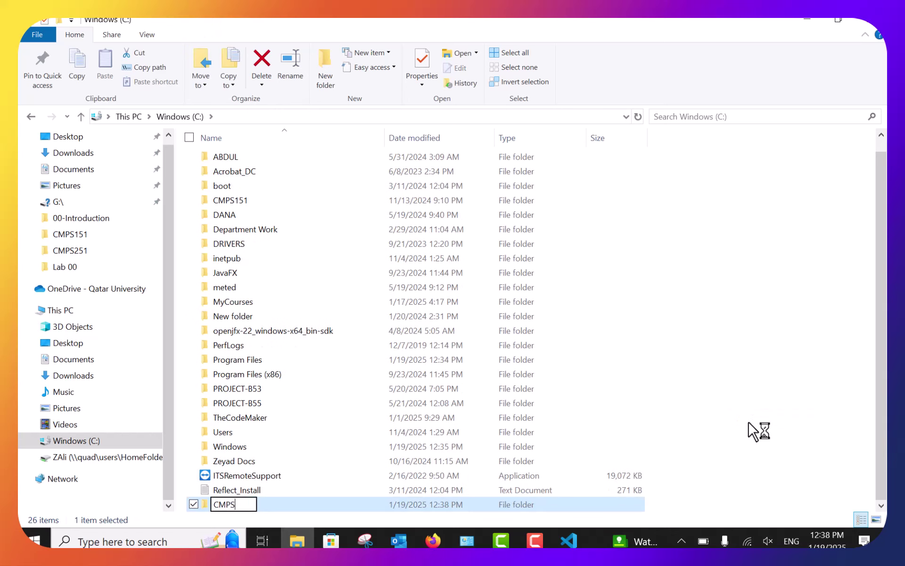
{"action": "type", "text": "LAB"}
{"action": "key", "text": "Return"}
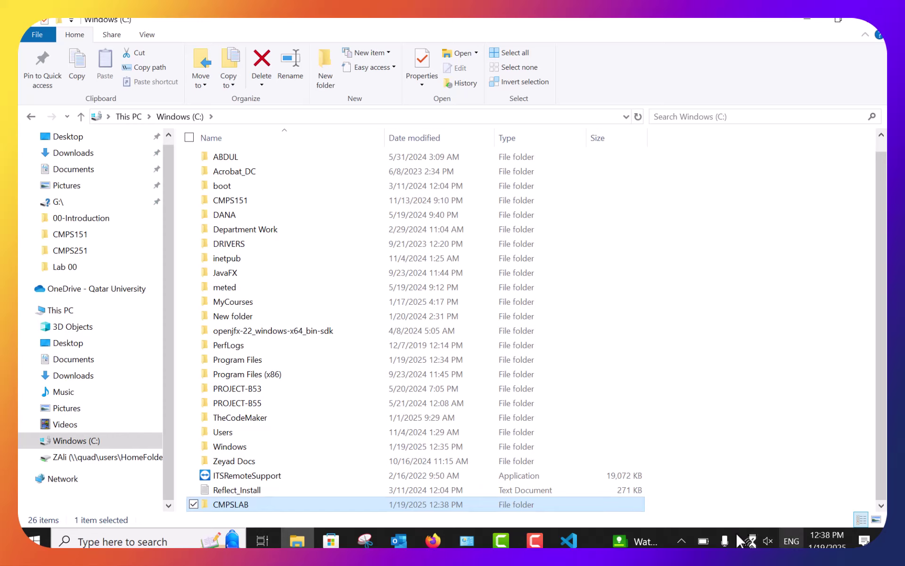
- Switch back to the Visual Studio Code setup and set the installation destination to C:\CMPSLAB\Microsoft VS Code
{"action": "left_click", "coordinate": [569, 540]}
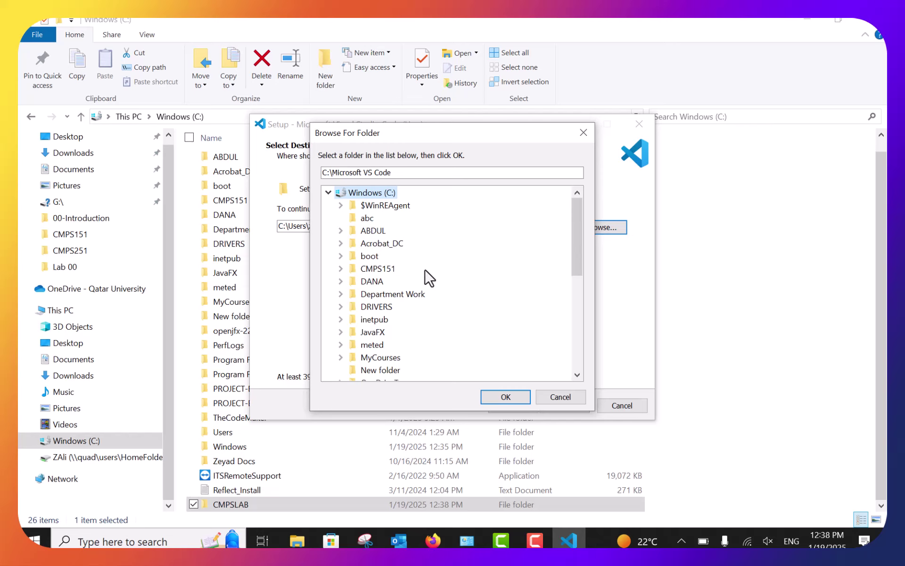
{"action": "left_click", "coordinate": [556, 396]}
{"action": "left_click", "coordinate": [601, 227]}
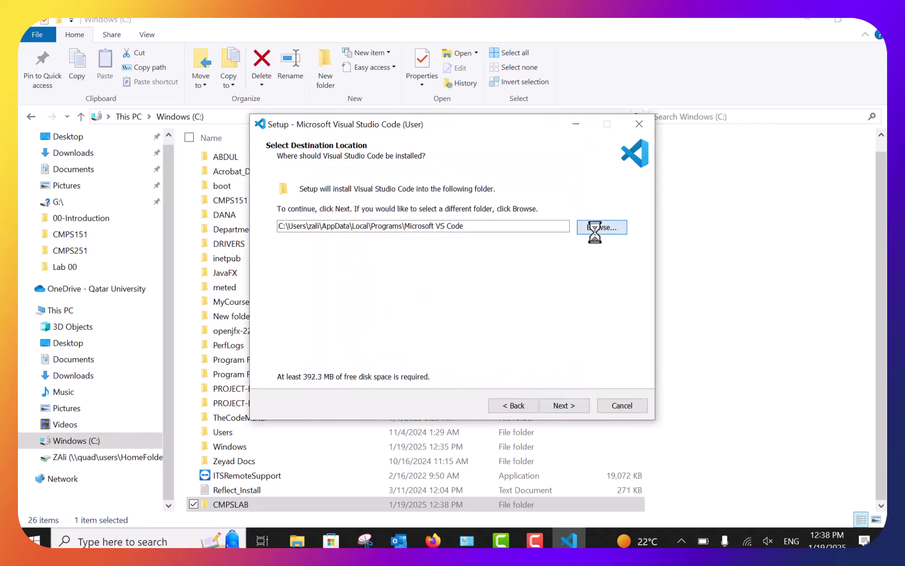
{"action": "scroll", "coordinate": [519, 306], "scroll_direction": "up", "scroll_amount": 4}
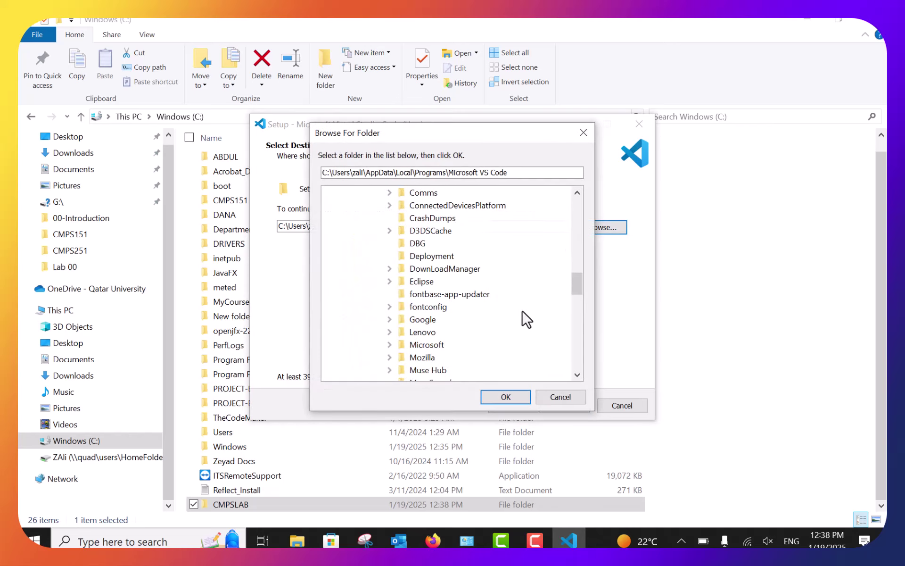
{"action": "scroll", "coordinate": [527, 321], "scroll_direction": "up", "scroll_amount": 4}
{"action": "scroll", "coordinate": [525, 321], "scroll_direction": "down", "scroll_amount": 2}
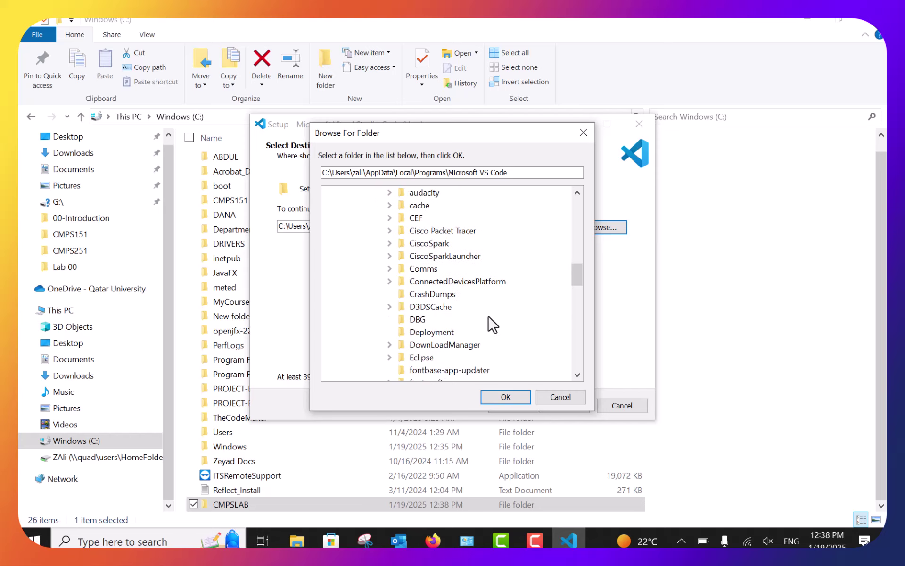
{"action": "scroll", "coordinate": [479, 311], "scroll_direction": "up", "scroll_amount": 3}
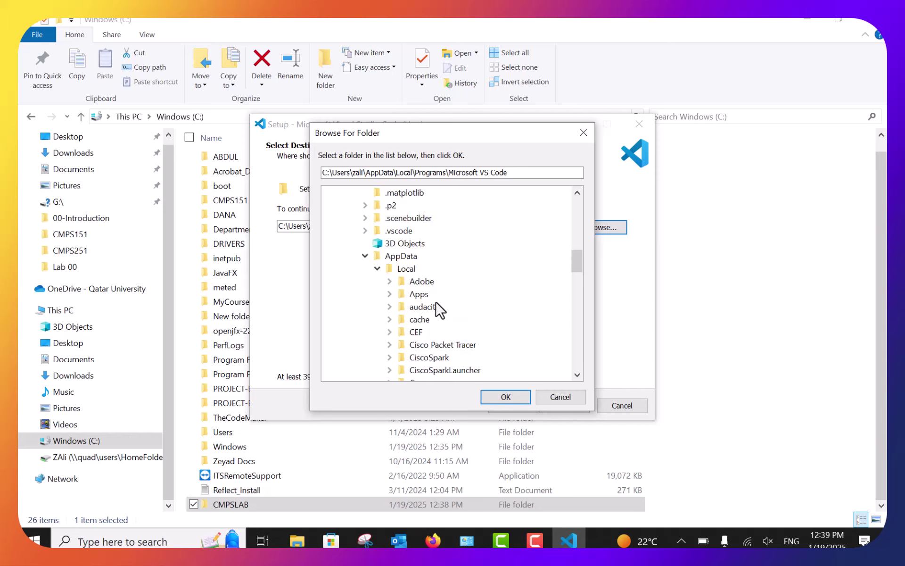
{"action": "left_click", "coordinate": [366, 255]}
{"action": "scroll", "coordinate": [430, 273], "scroll_direction": "up", "scroll_amount": 5}
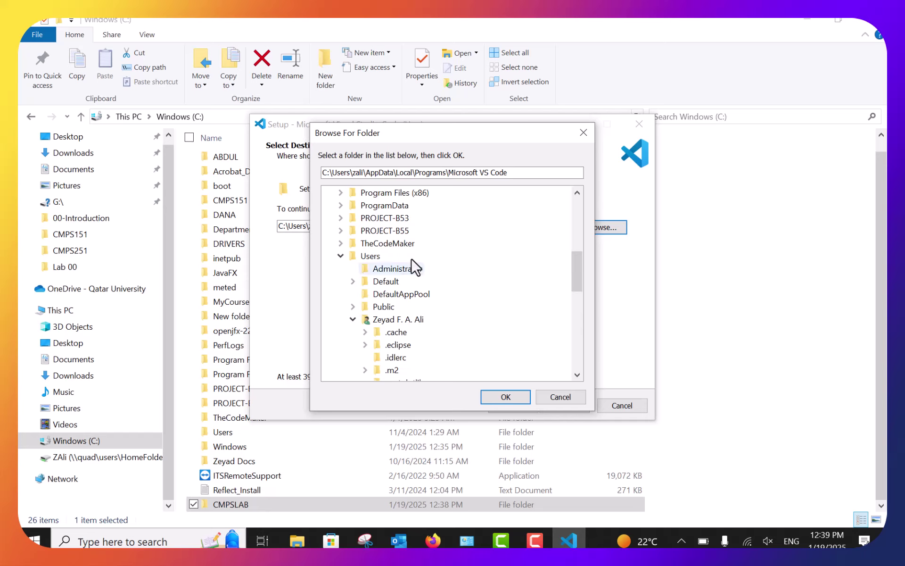
{"action": "scroll", "coordinate": [410, 262], "scroll_direction": "up", "scroll_amount": 5}
{"action": "left_click", "coordinate": [386, 218]}
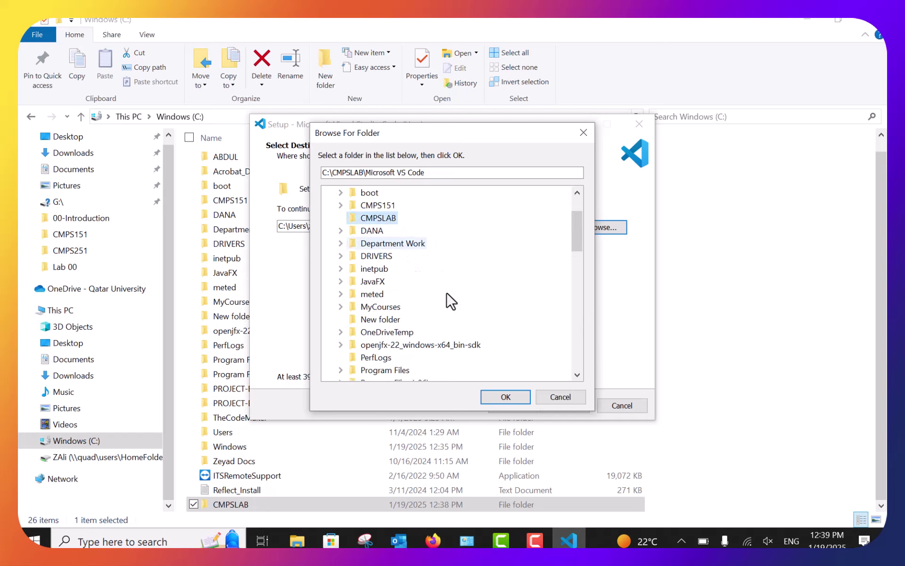
{"action": "left_click", "coordinate": [522, 395]}
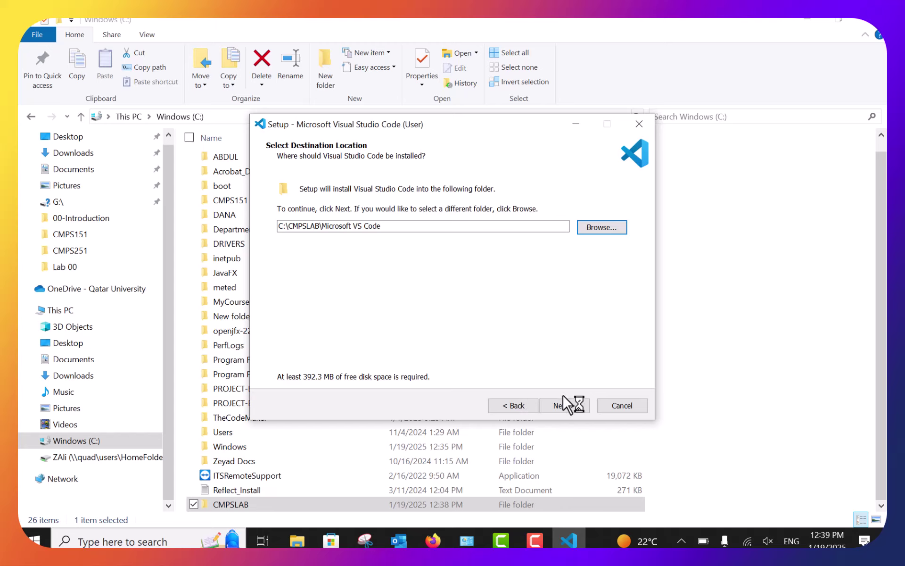
{"action": "left_click", "coordinate": [576, 405]}
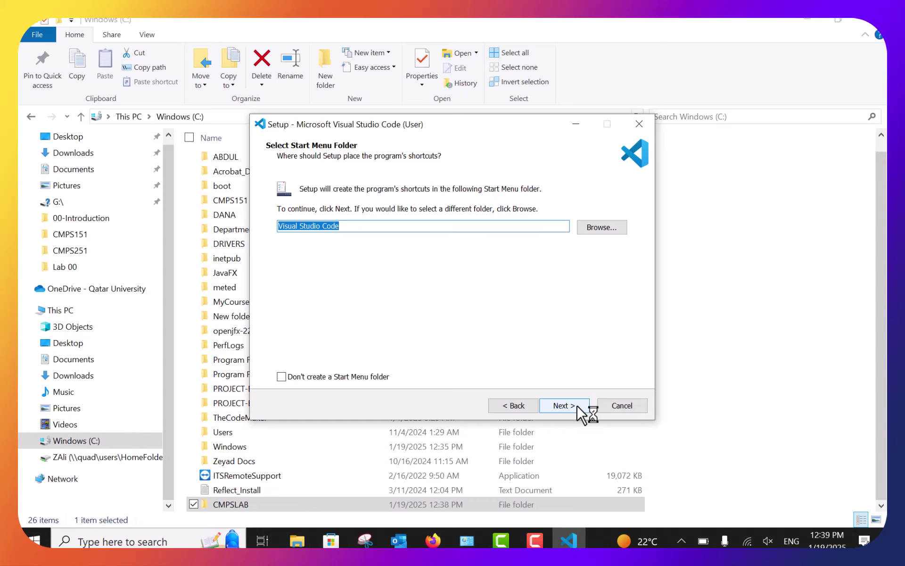
- Keep the default Start Menu folder and install Visual Studio Code with a desktop icon
{"action": "left_click", "coordinate": [578, 406]}
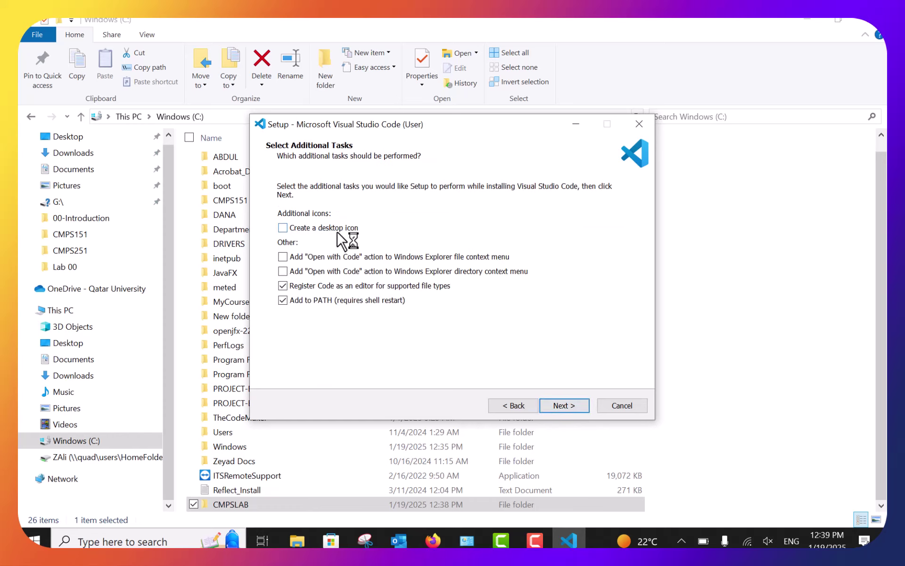
{"action": "left_click", "coordinate": [338, 231]}
{"action": "left_click", "coordinate": [564, 406]}
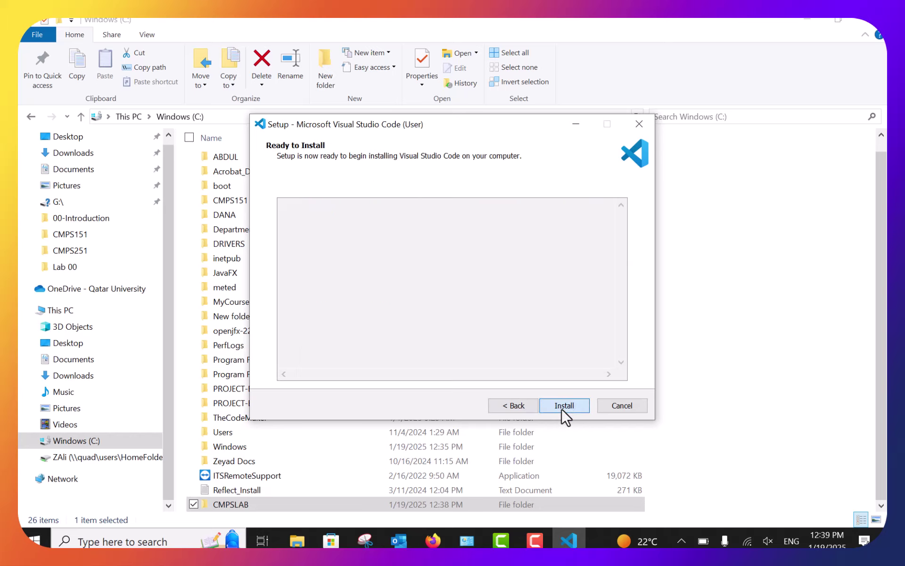
{"action": "left_click", "coordinate": [564, 406]}
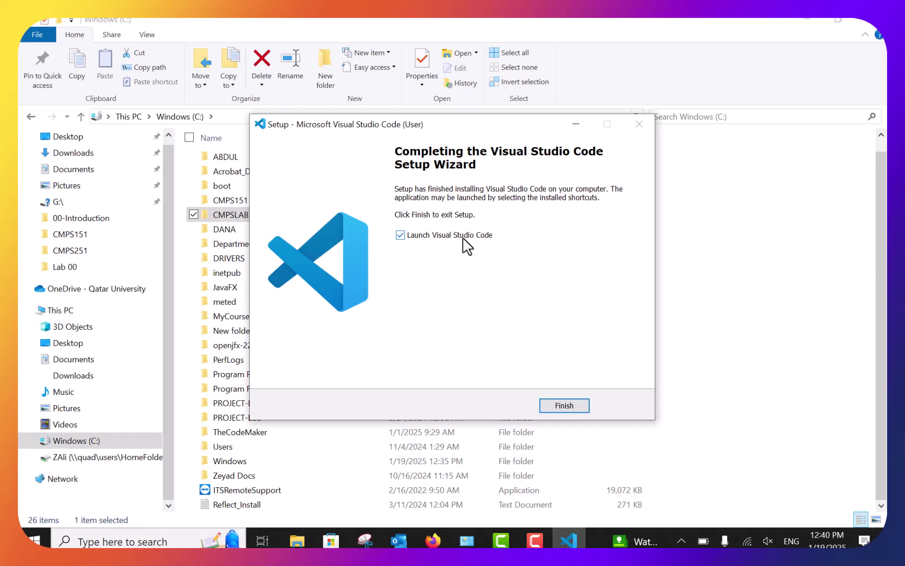
- Finish the setup wizard with the option to launch Visual Studio Code turned off
{"action": "left_click", "coordinate": [464, 239]}
{"action": "left_click", "coordinate": [581, 407]}
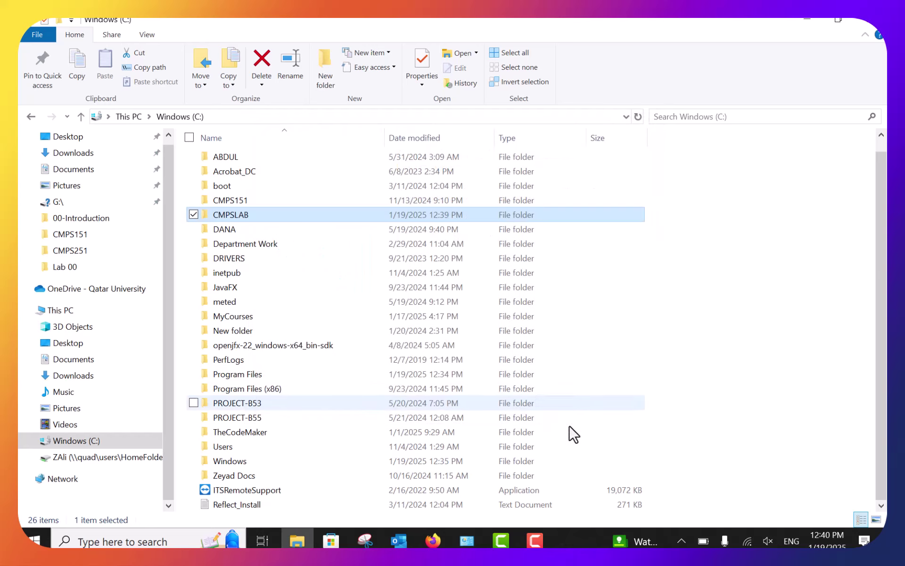
- Switch to Visual Studio Code by launching it, and close the open L03 folder
{"action": "left_click", "coordinate": [32, 539]}
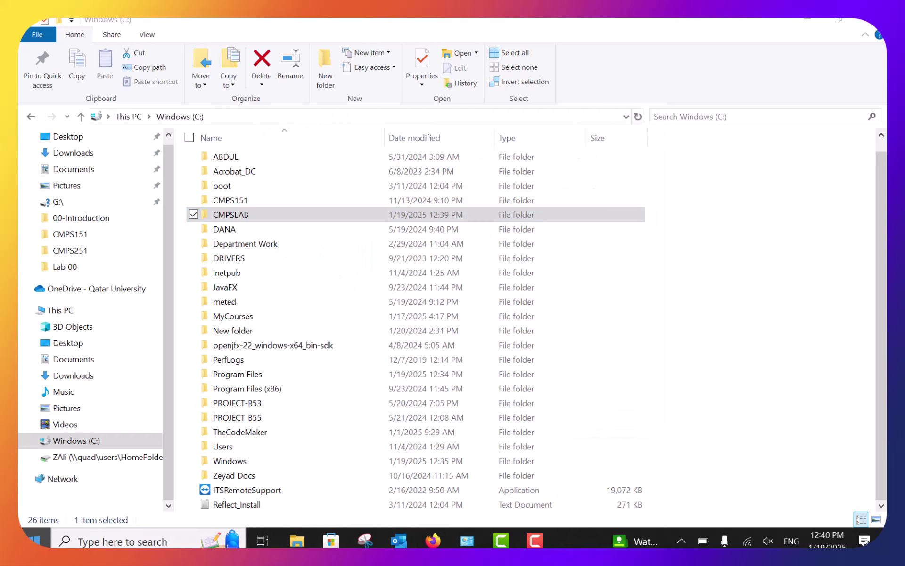
{"action": "type", "text": "v"}
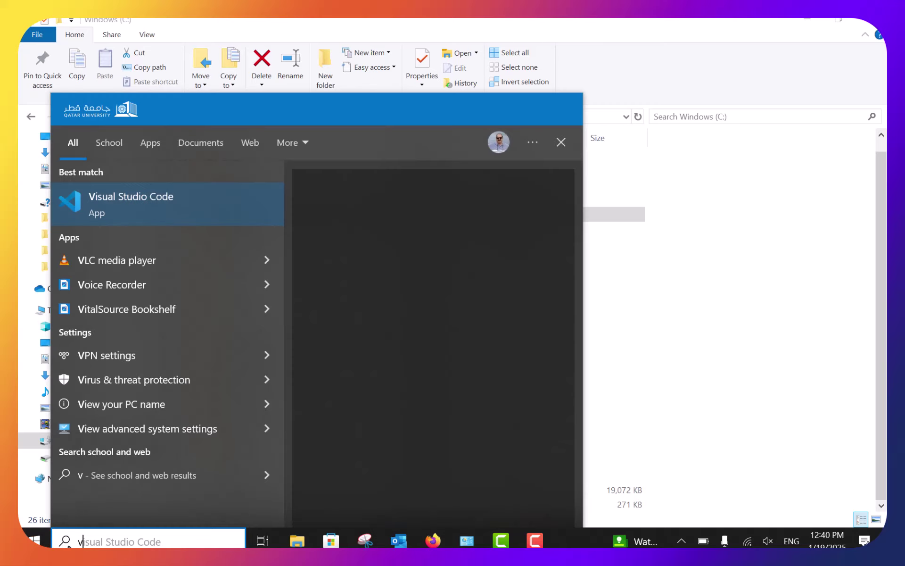
{"action": "left_click", "coordinate": [236, 203]}
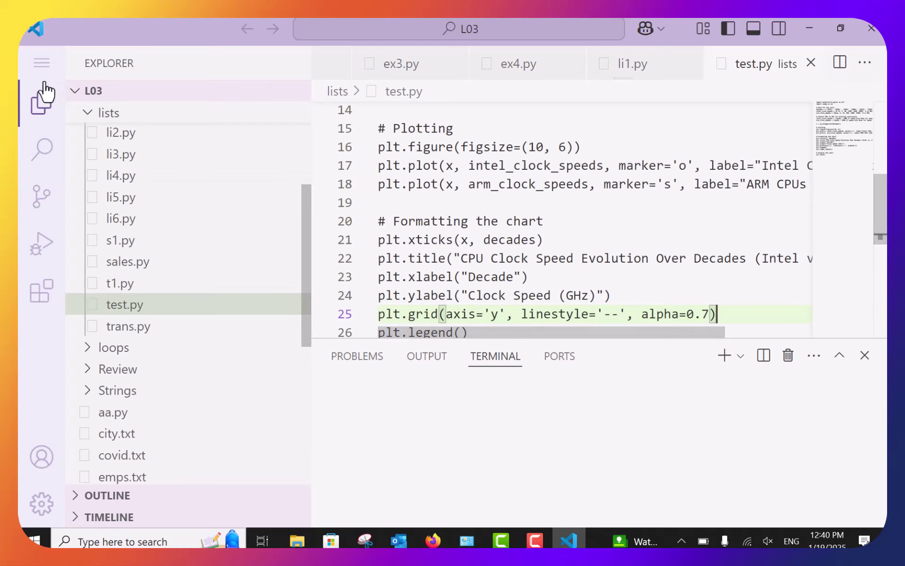
{"action": "left_click", "coordinate": [42, 65]}
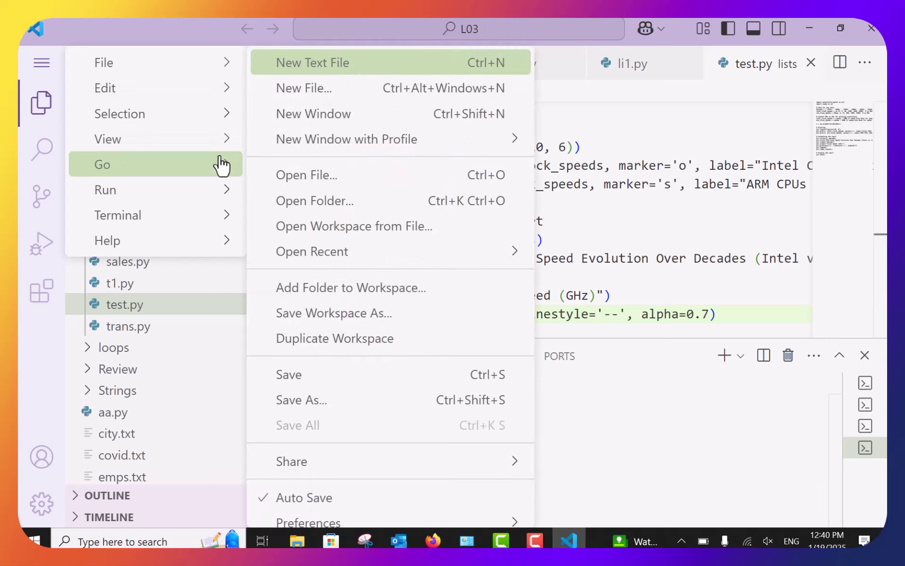
{"action": "scroll", "coordinate": [431, 434], "scroll_direction": "down", "scroll_amount": 4}
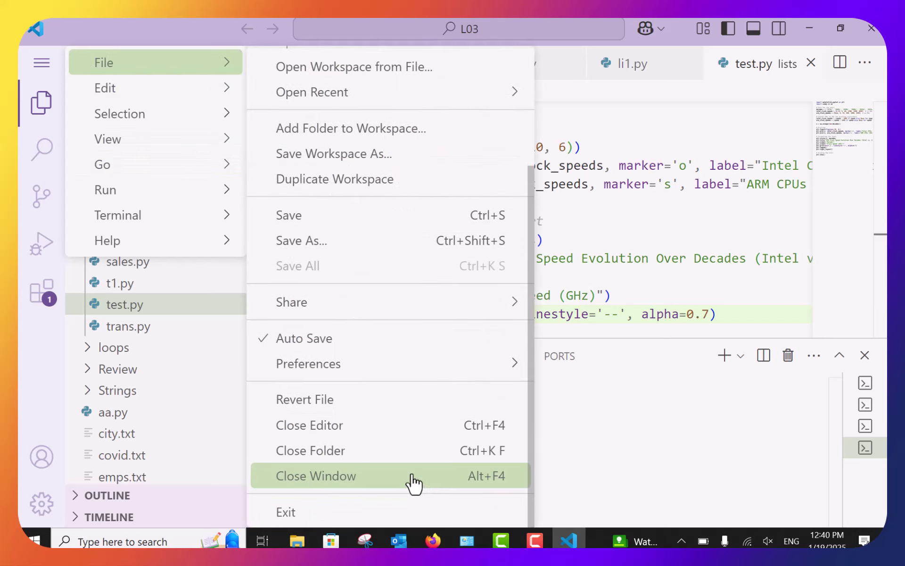
{"action": "left_click", "coordinate": [405, 471]}
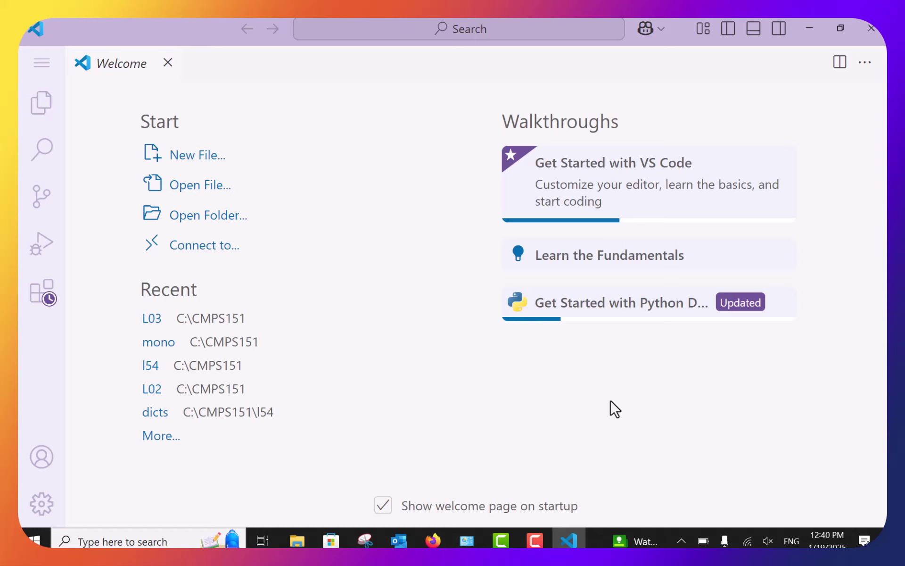
- Search the extension marketplace for python and uninstall the Python Debugger extension from Microsoft
{"action": "left_click", "coordinate": [42, 292]}
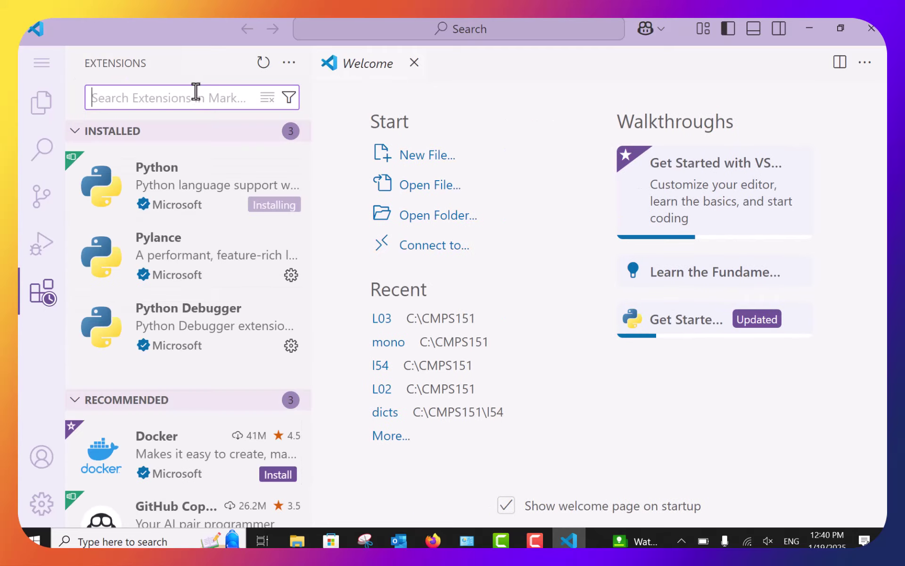
{"action": "type", "text": "py"}
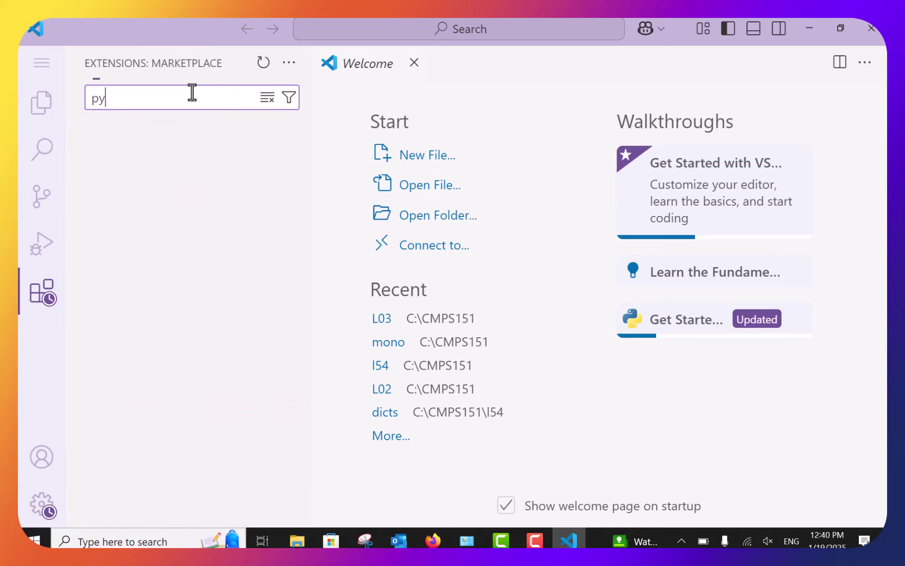
{"action": "type", "text": "thon"}
{"action": "left_click", "coordinate": [196, 171]}
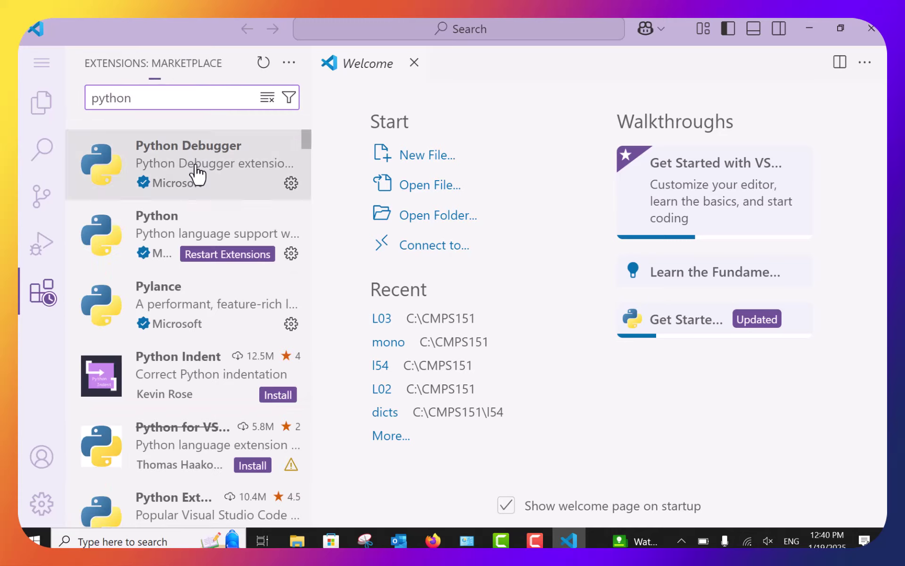
{"action": "left_click", "coordinate": [615, 204]}
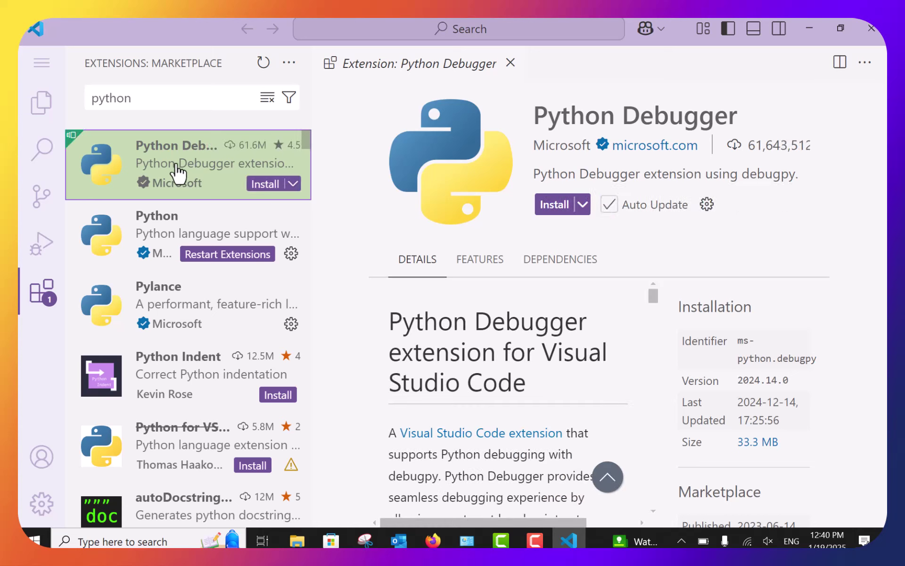
- Review the Python Debugger extension's description and install the extension
{"action": "mouse_move", "coordinate": [178, 165]}
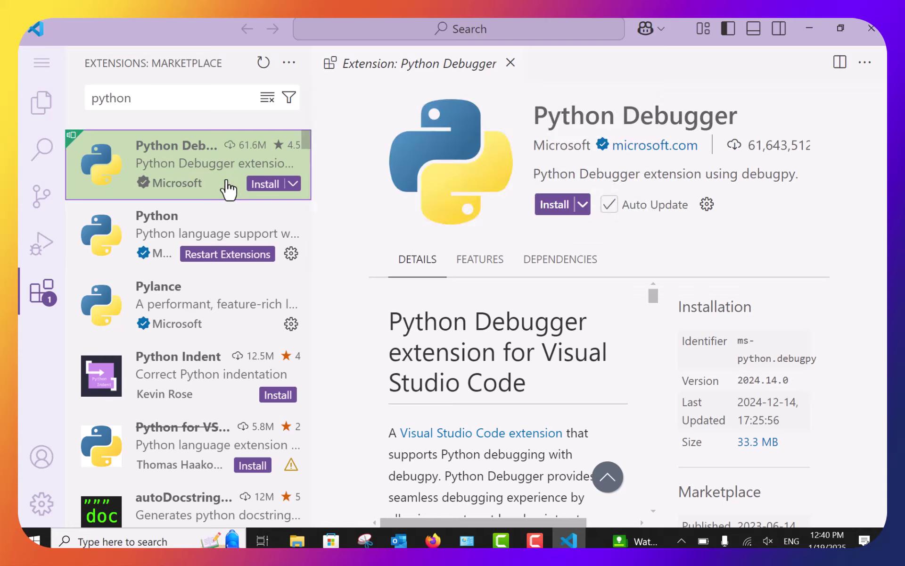
{"action": "scroll", "coordinate": [485, 400], "scroll_direction": "down", "scroll_amount": 3}
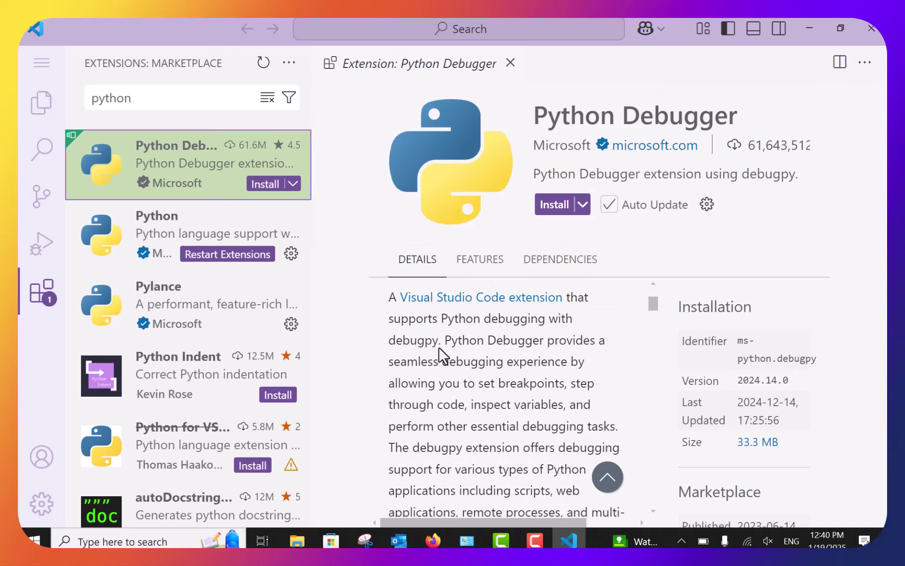
{"action": "left_click_drag", "start_coordinate": [438, 325], "coordinate": [545, 341]}
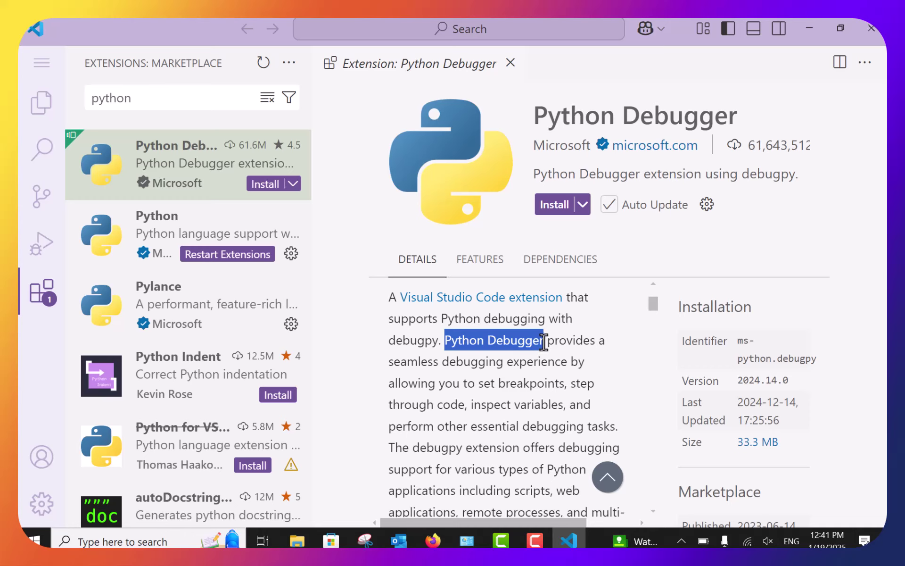
{"action": "scroll", "coordinate": [546, 341], "scroll_direction": "up", "scroll_amount": 3}
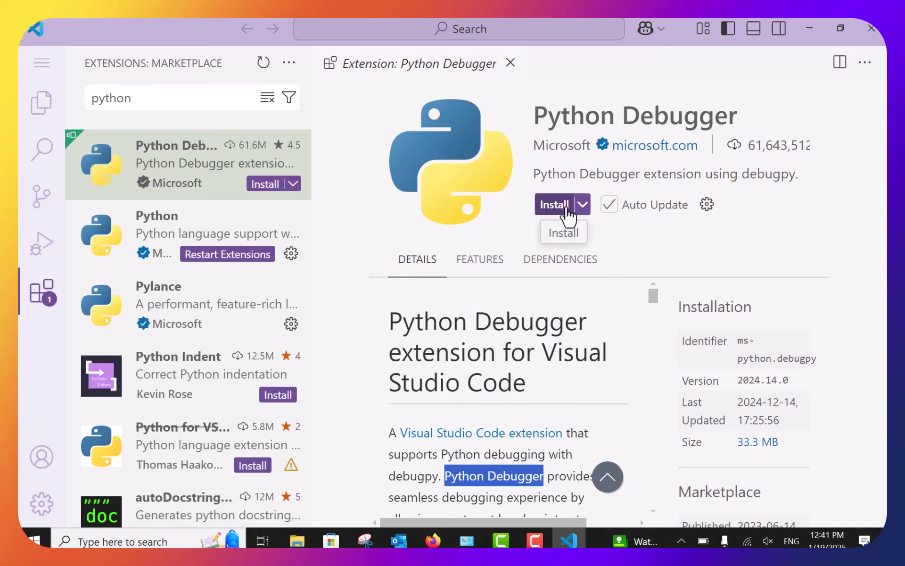
{"action": "left_click", "coordinate": [558, 207]}
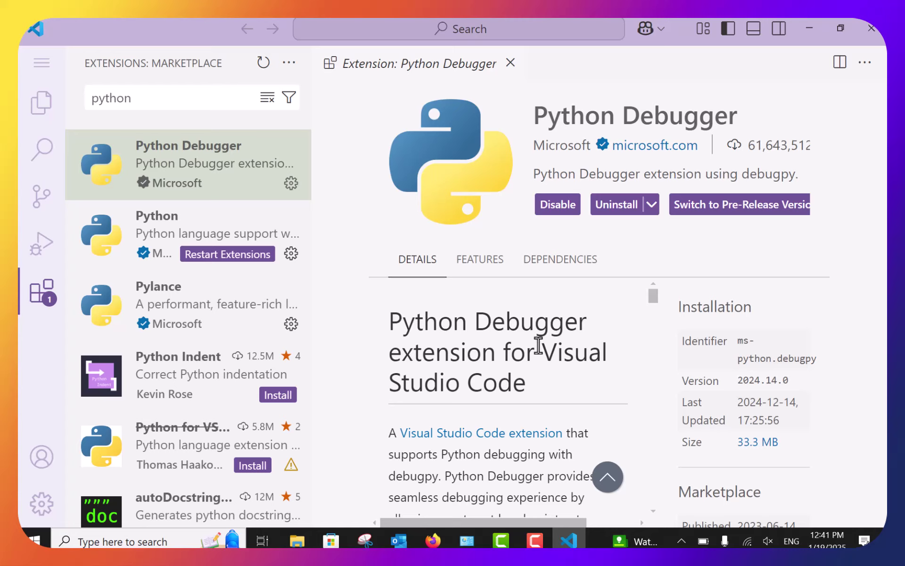
- Widen the Python Debugger details page by collapsing the extensions list, and read through its notes and purpose section
{"action": "scroll", "coordinate": [541, 380], "scroll_direction": "down", "scroll_amount": 7}
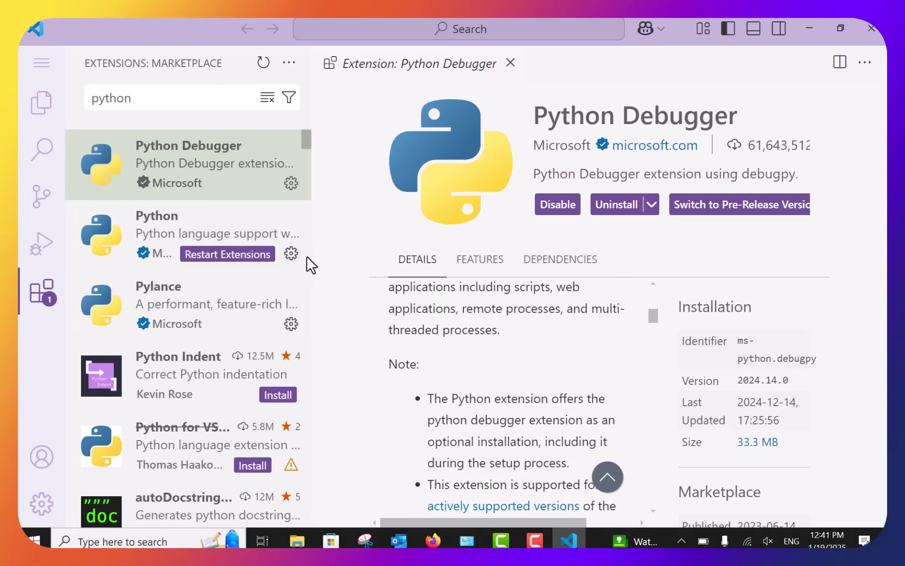
{"action": "left_click_drag", "start_coordinate": [312, 253], "coordinate": [95, 255]}
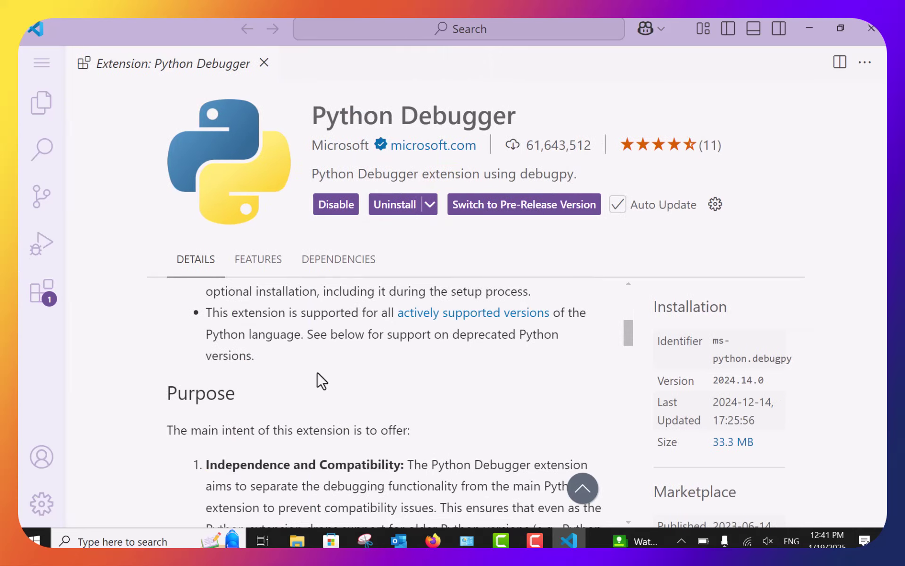
{"action": "scroll", "coordinate": [471, 377], "scroll_direction": "down", "scroll_amount": 13}
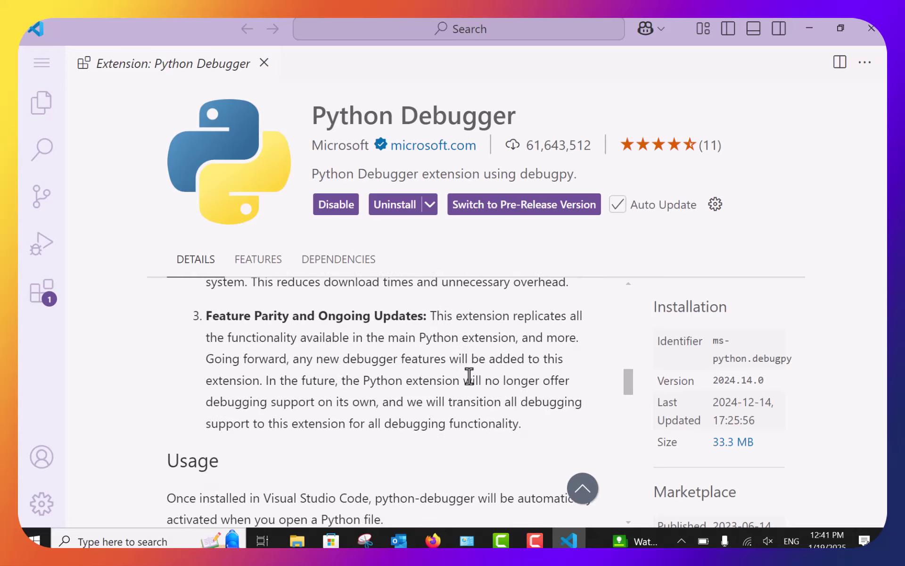
{"action": "scroll", "coordinate": [470, 373], "scroll_direction": "up", "scroll_amount": 5}
{"action": "scroll", "coordinate": [470, 372], "scroll_direction": "up", "scroll_amount": 8}
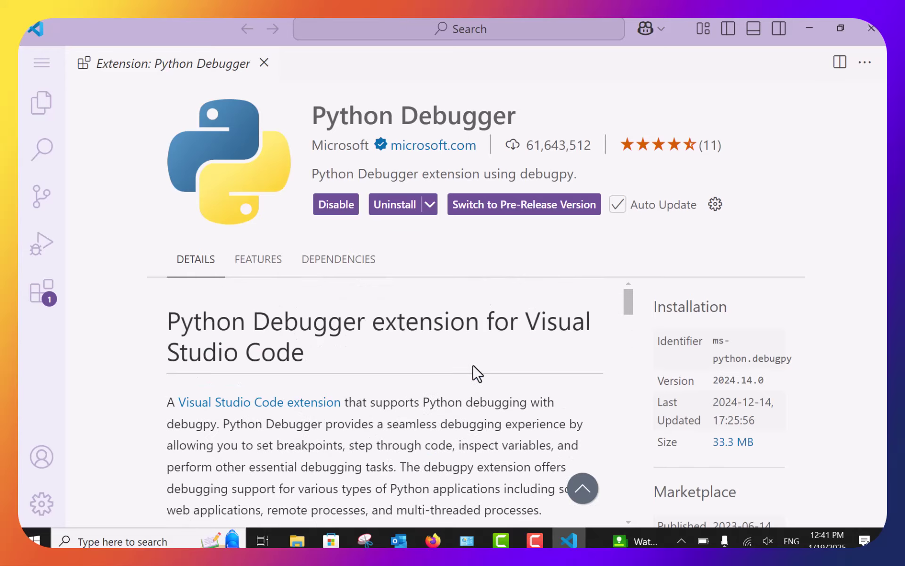
{"action": "scroll", "coordinate": [414, 405], "scroll_direction": "down", "scroll_amount": 7}
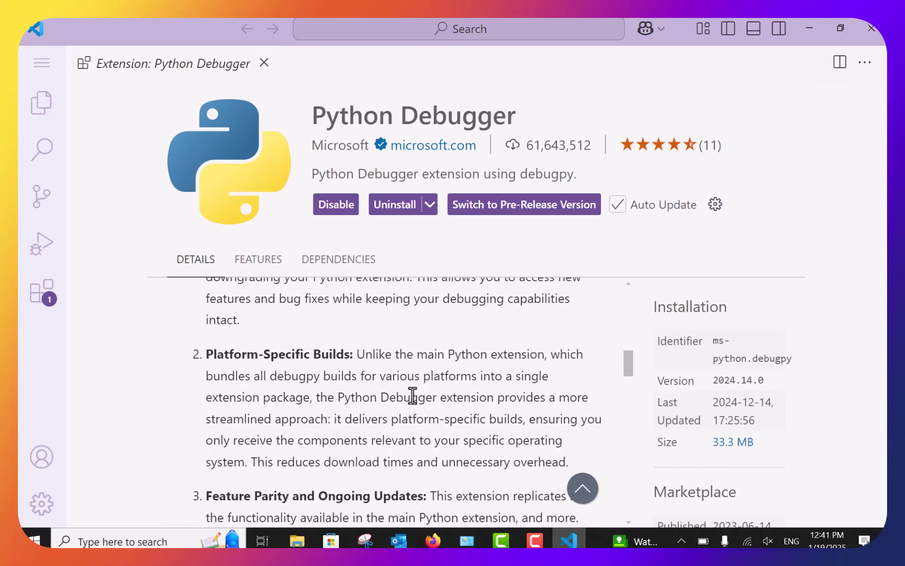
- Switch to Firefox, search for python in a new tab, and open the official python.org site
{"action": "left_click", "coordinate": [432, 541]}
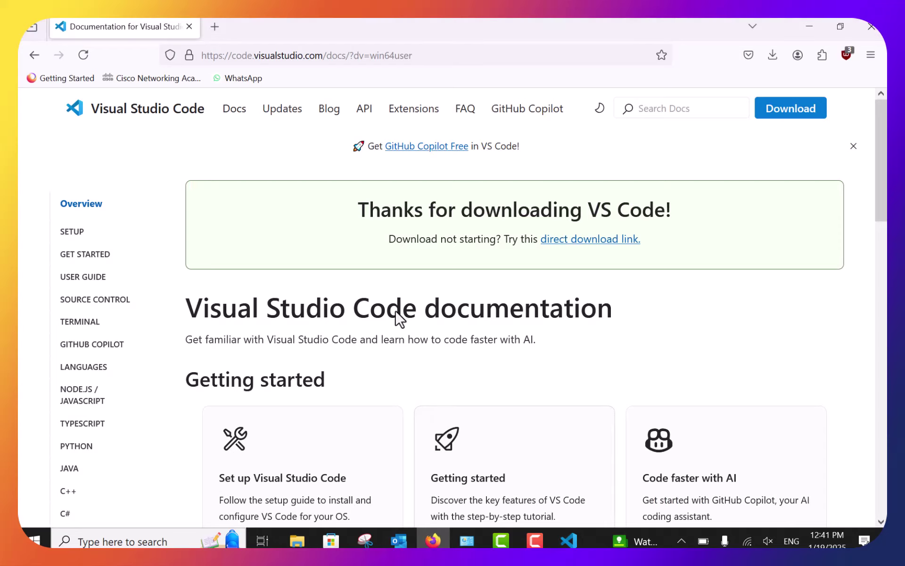
{"action": "left_click", "coordinate": [206, 21]}
{"action": "left_click", "coordinate": [351, 276]}
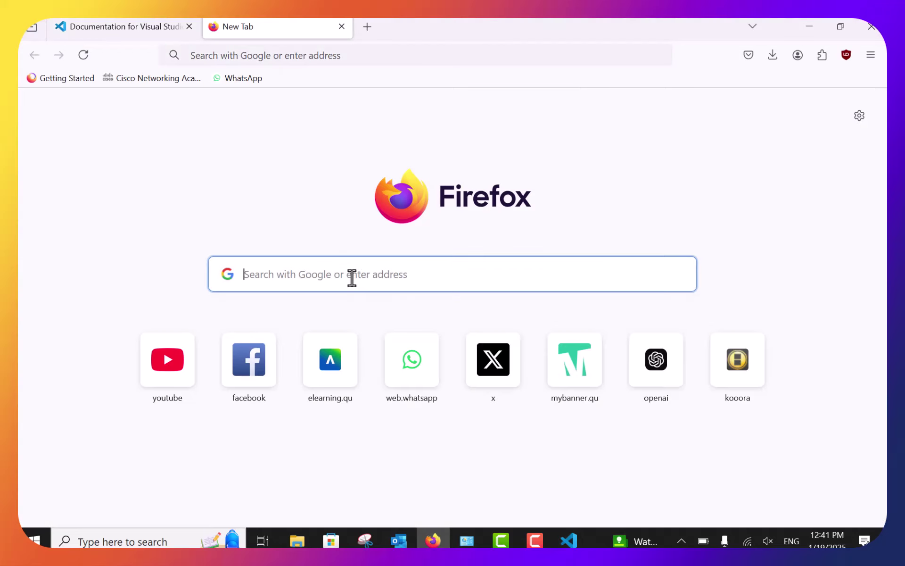
{"action": "type", "text": "python"}
{"action": "key", "text": "Return"}
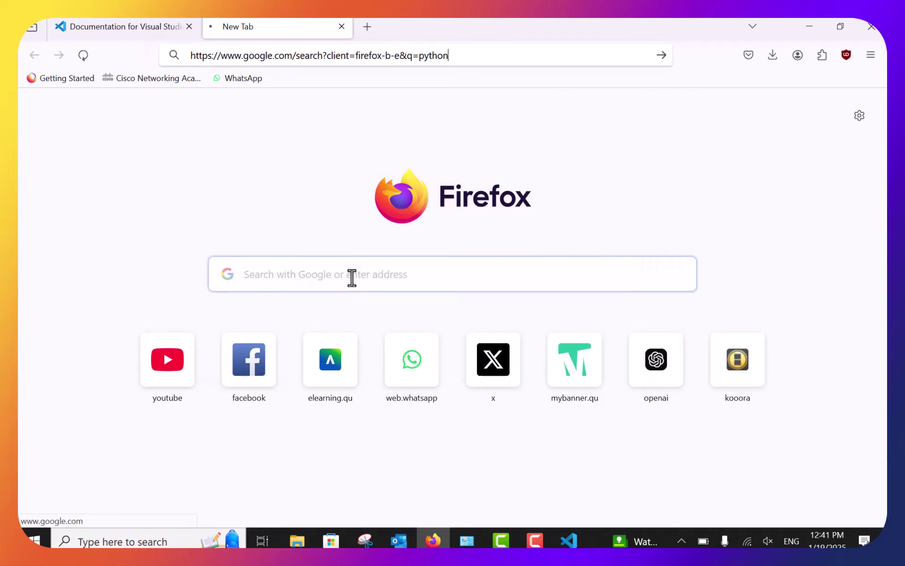
{"action": "left_click", "coordinate": [141, 250]}
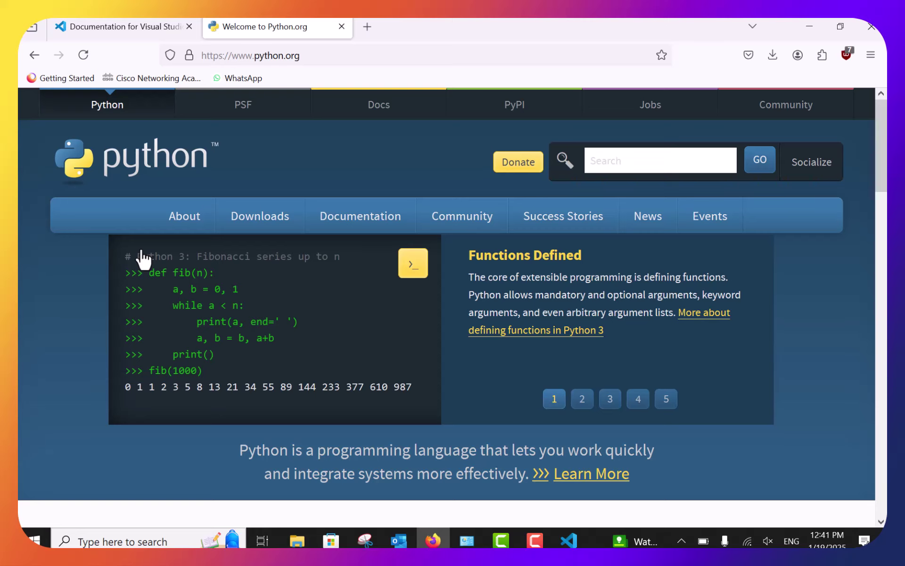
- Download Python 3.13.1 for Windows and start its installer with python.exe added to PATH
{"action": "mouse_move", "coordinate": [273, 225]}
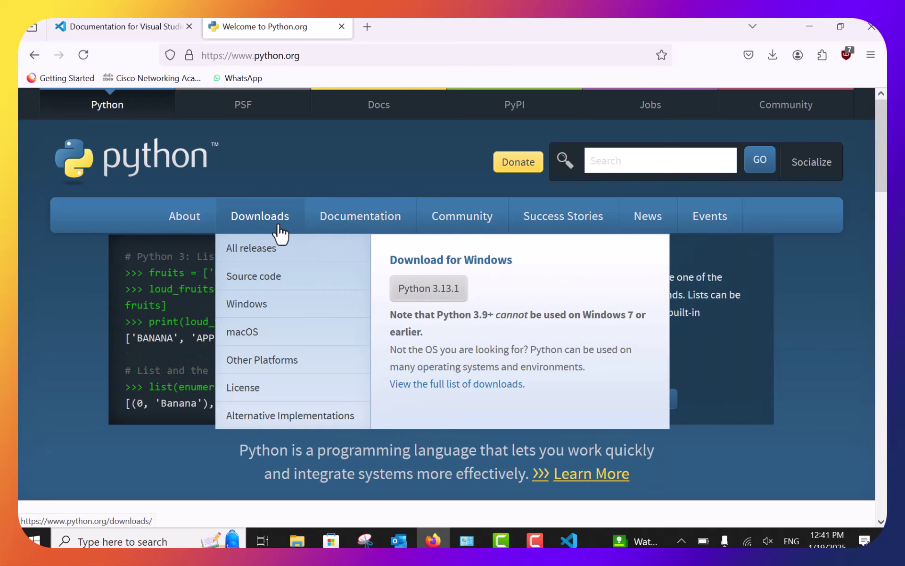
{"action": "left_click", "coordinate": [454, 304]}
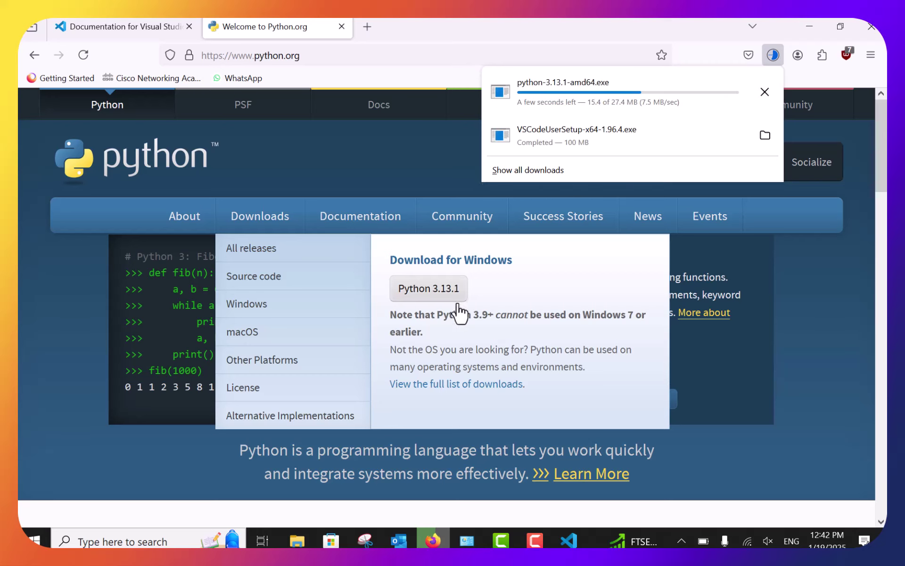
{"action": "left_click", "coordinate": [575, 89]}
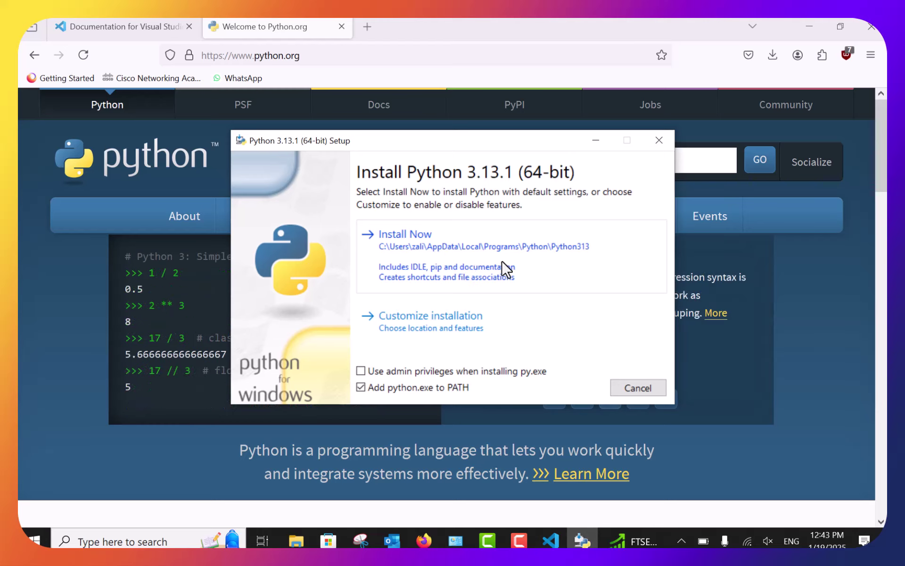
- Choose a customized Python installation with the default optional features, and browse to the C: drive's folders for the install location
{"action": "left_click", "coordinate": [487, 328]}
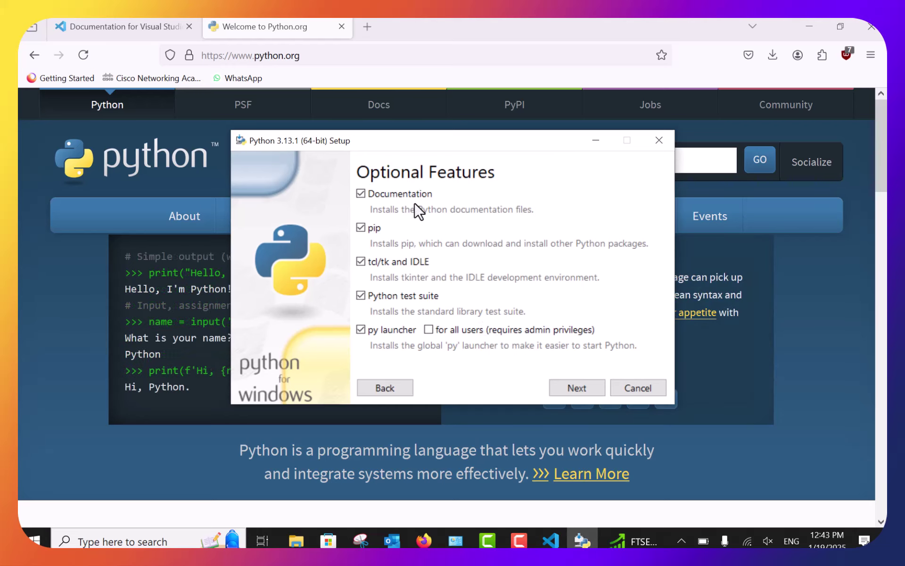
{"action": "left_click", "coordinate": [572, 386]}
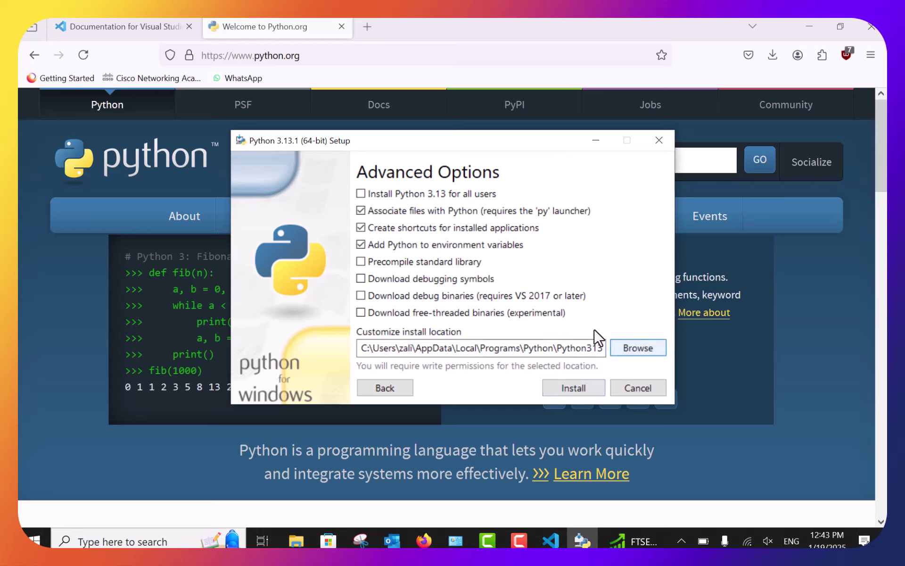
{"action": "left_click", "coordinate": [637, 348]}
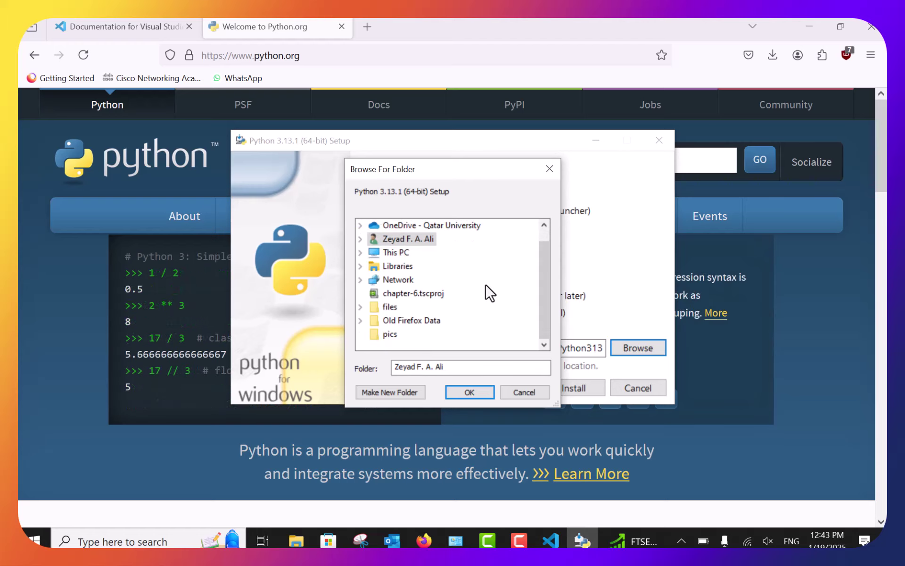
{"action": "left_click", "coordinate": [398, 267]}
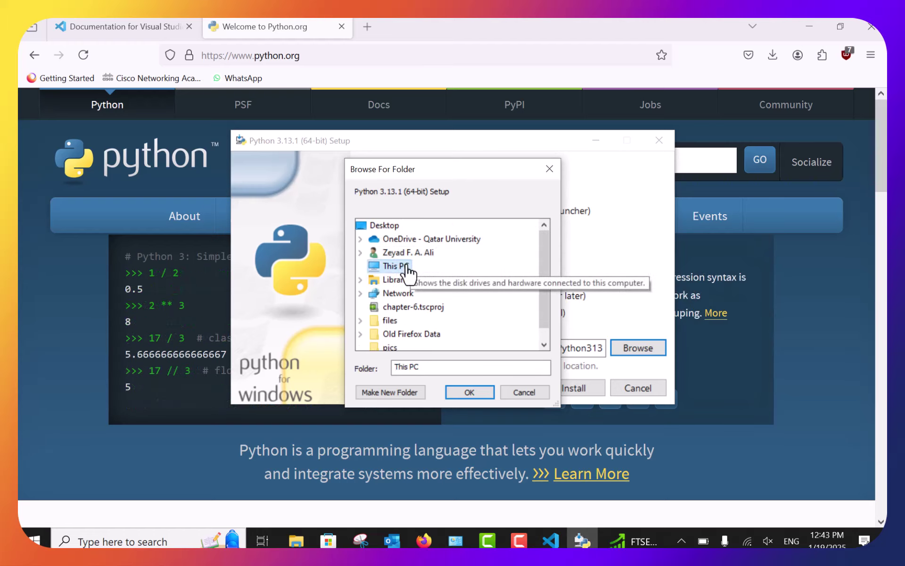
{"action": "scroll", "coordinate": [471, 283], "scroll_direction": "down", "scroll_amount": 1}
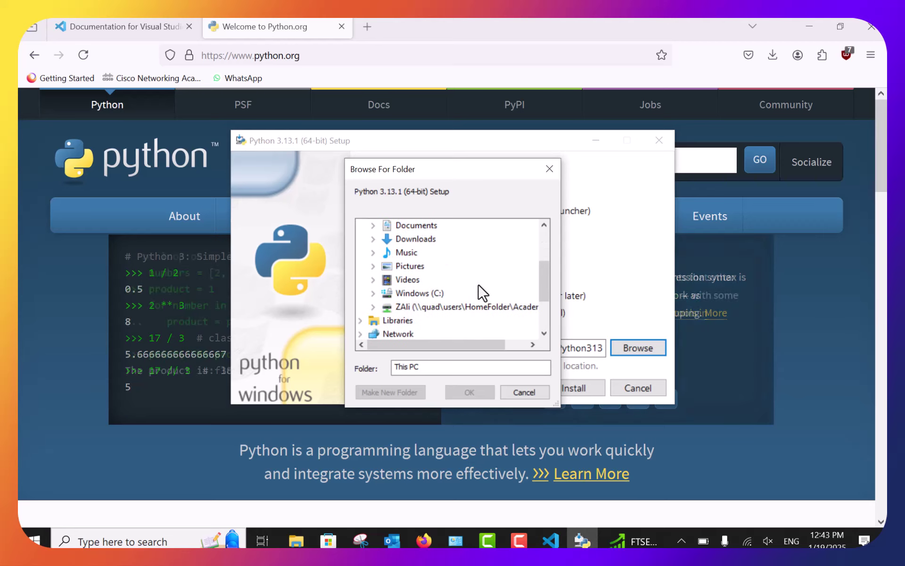
{"action": "double_click", "coordinate": [440, 293]}
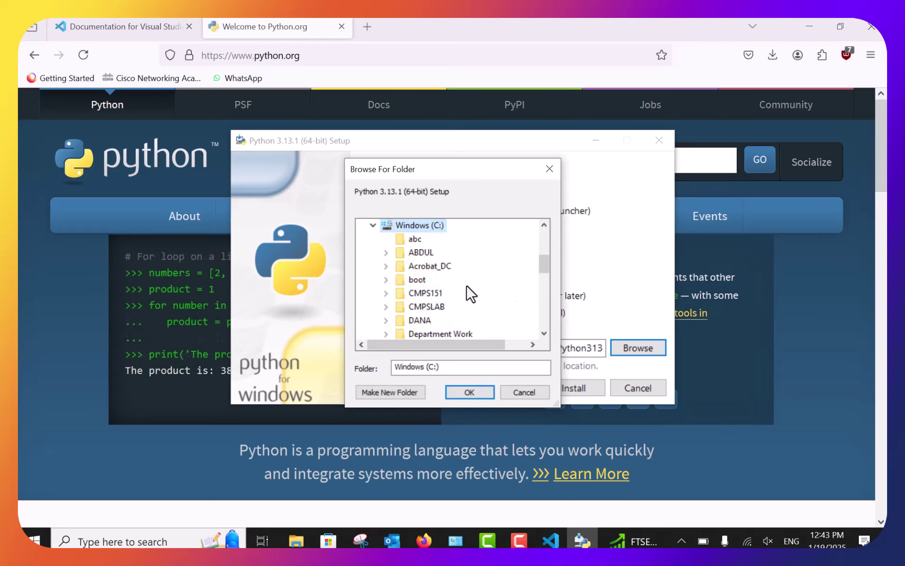
{"action": "scroll", "coordinate": [470, 293], "scroll_direction": "down", "scroll_amount": 1}
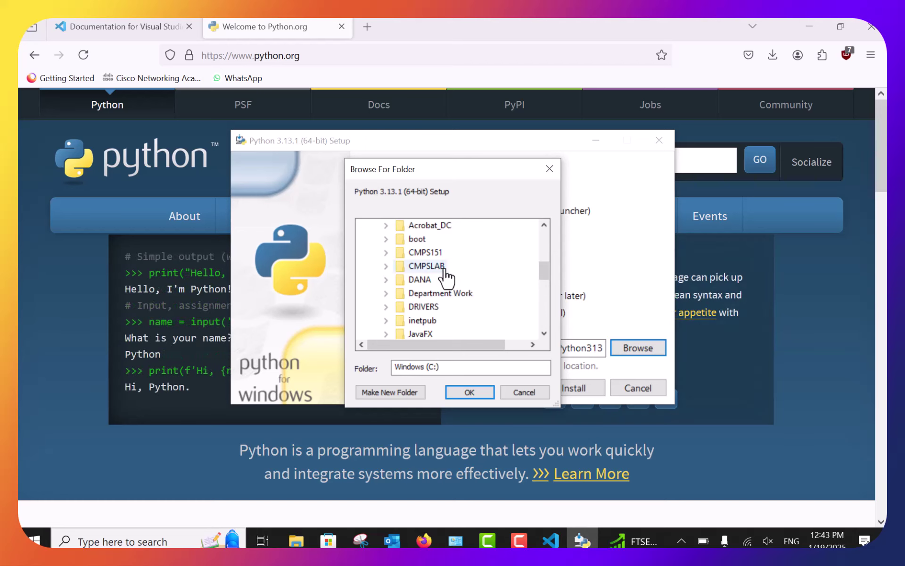
{"action": "double_click", "coordinate": [425, 252]}
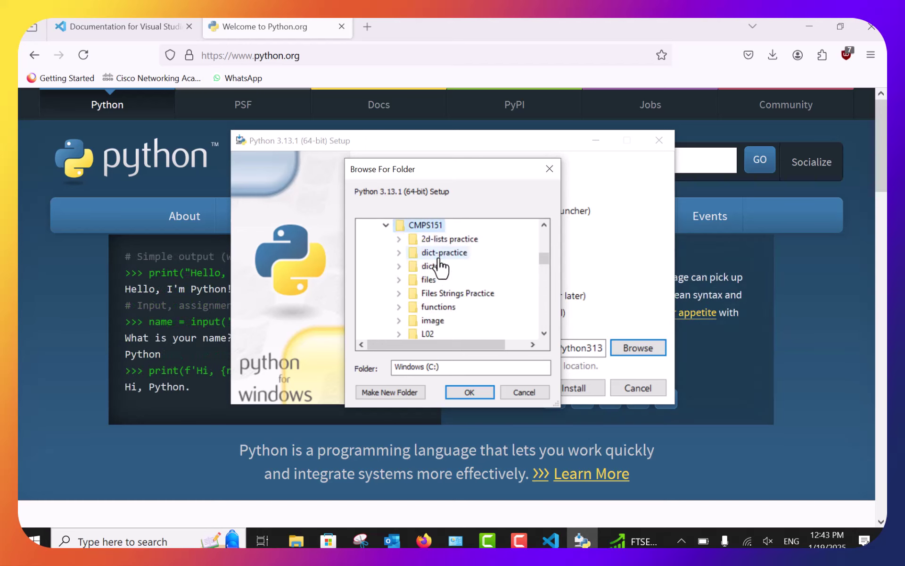
{"action": "left_click", "coordinate": [386, 225]}
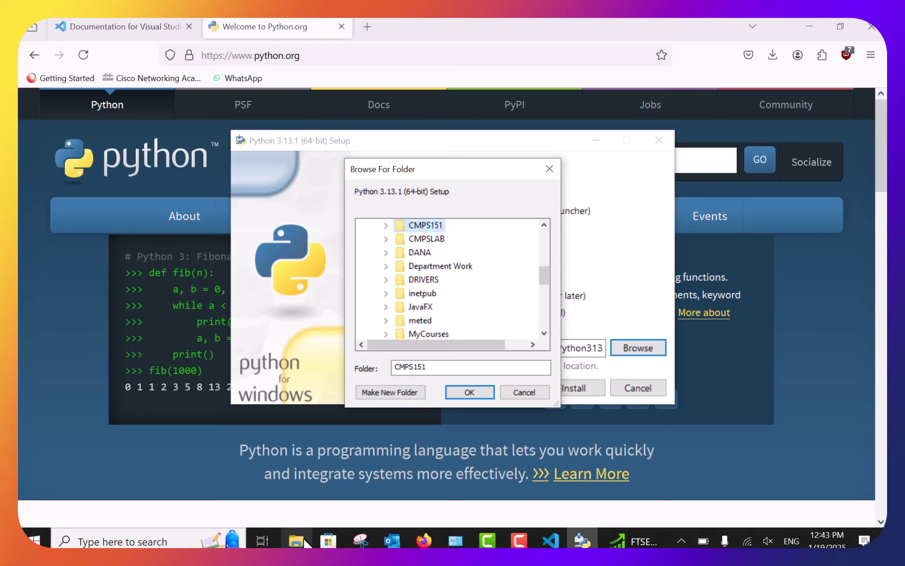
- Switch to File Explorer and create a new folder named pylang on the C: drive
{"action": "mouse_move", "coordinate": [305, 543]}
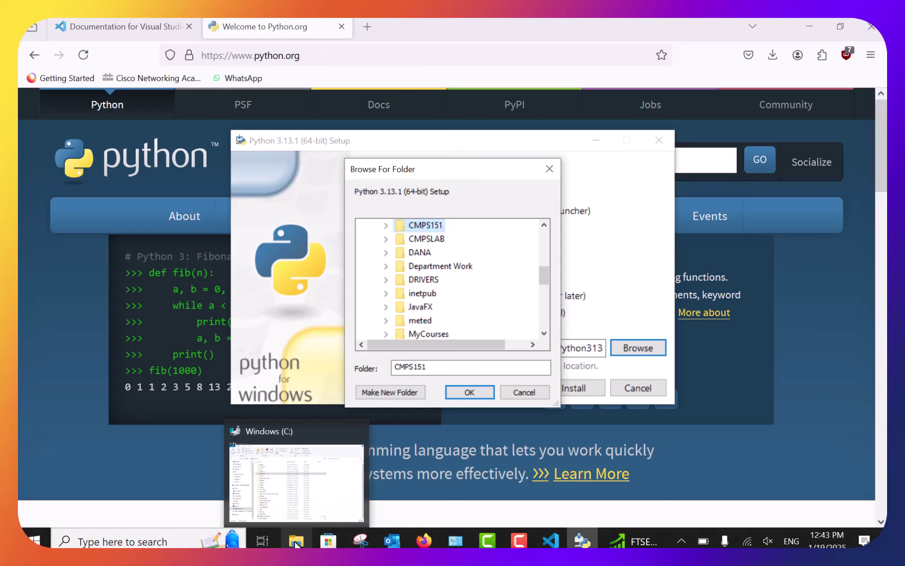
{"action": "left_click", "coordinate": [296, 543]}
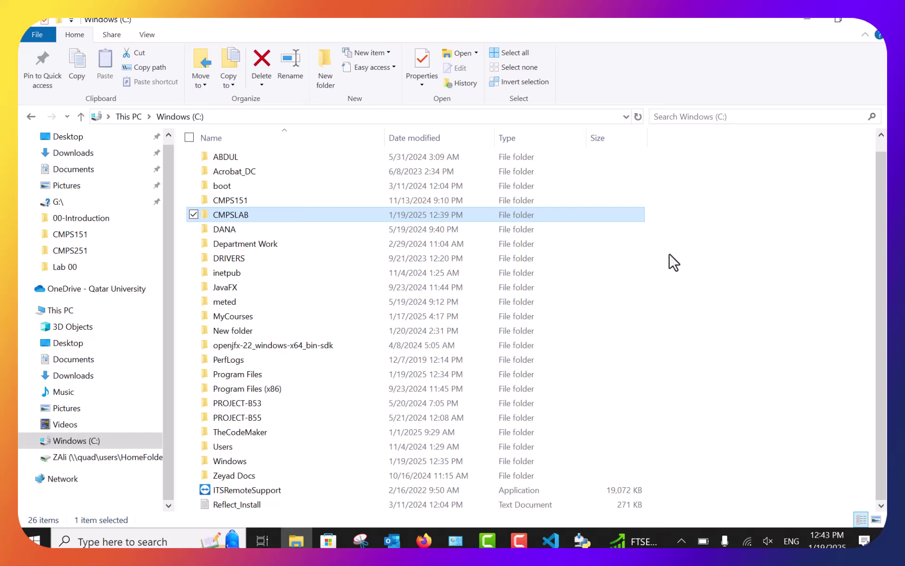
{"action": "right_click", "coordinate": [692, 264]}
{"action": "mouse_move", "coordinate": [642, 424]}
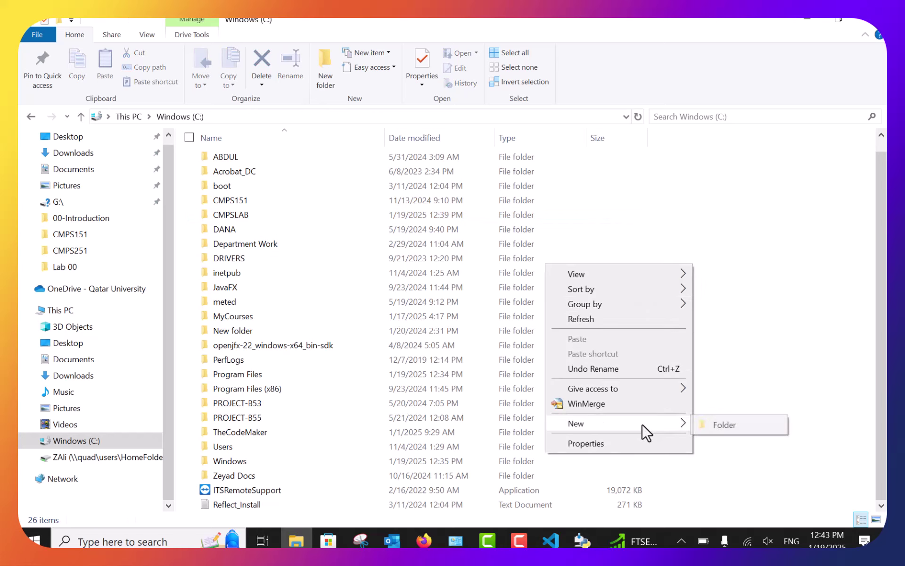
{"action": "left_click", "coordinate": [719, 427]}
{"action": "type", "text": "pylang"}
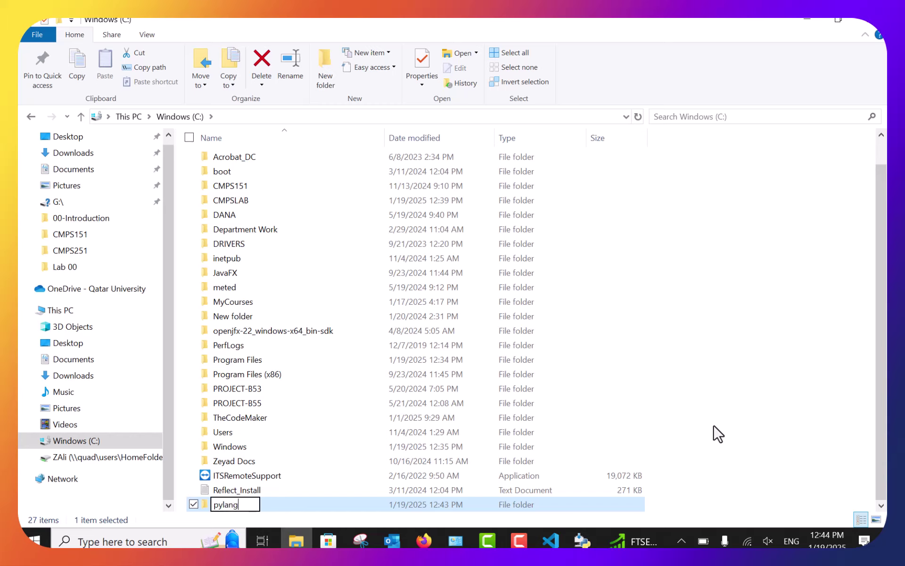
{"action": "key", "text": "Return"}
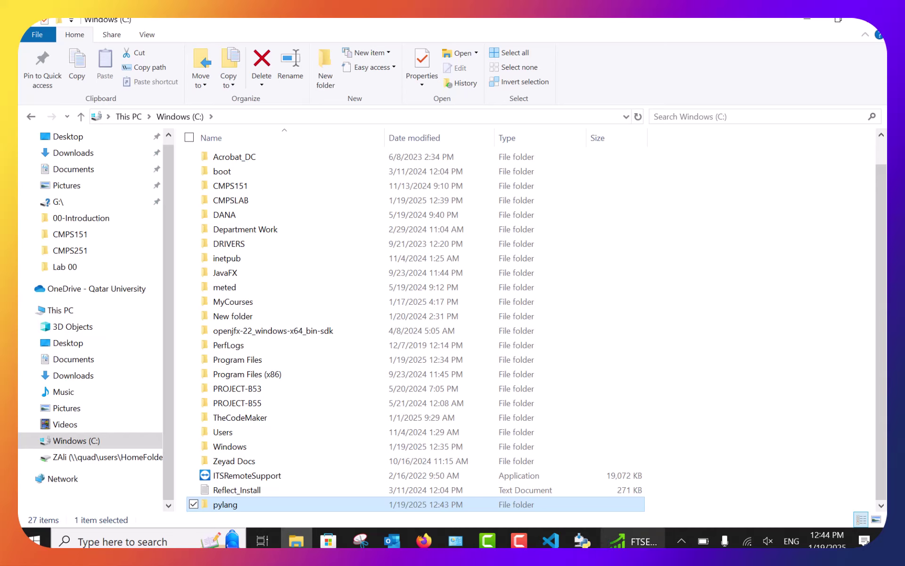
- Return to the Python installer and set the install location to C:\pylang
{"action": "left_click", "coordinate": [583, 540]}
{"action": "scroll", "coordinate": [445, 288], "scroll_direction": "down", "scroll_amount": 3}
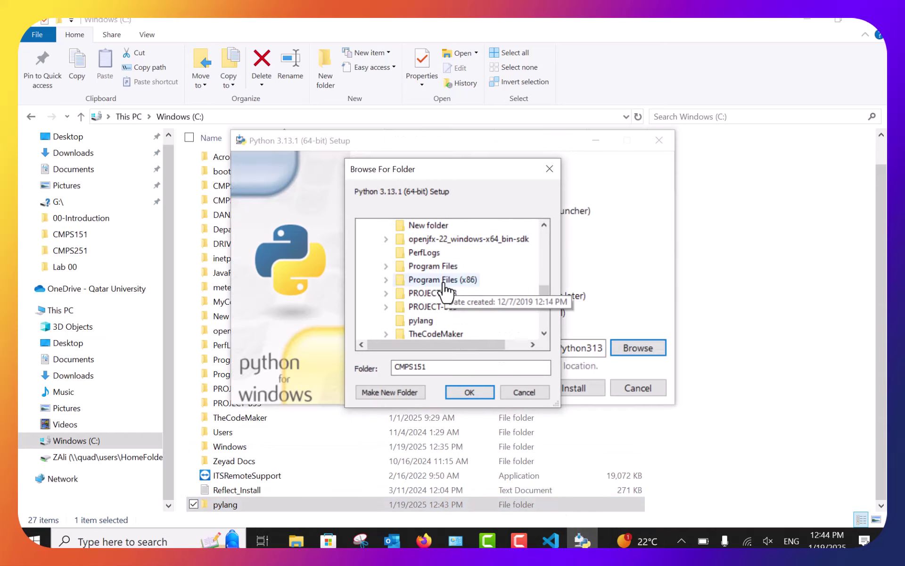
{"action": "scroll", "coordinate": [444, 288], "scroll_direction": "down", "scroll_amount": 2}
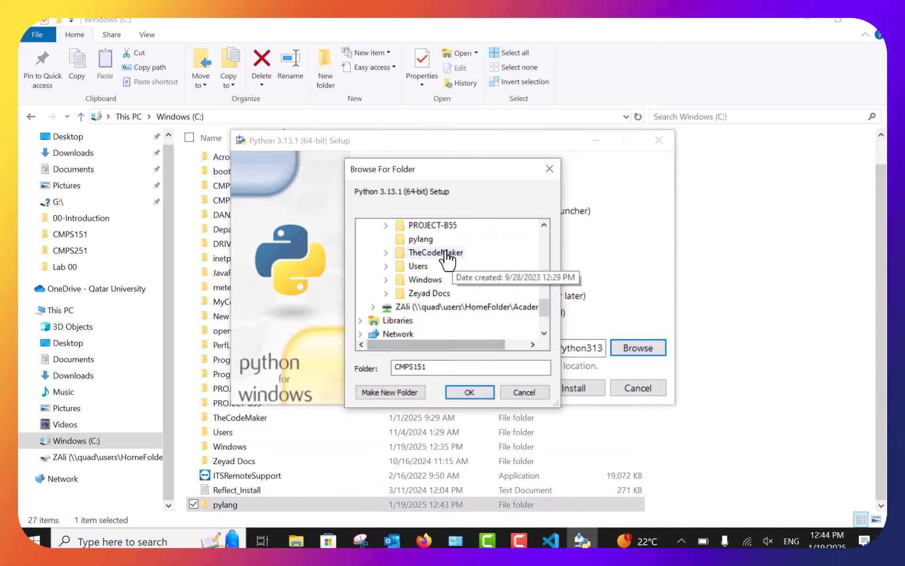
{"action": "left_click", "coordinate": [435, 239]}
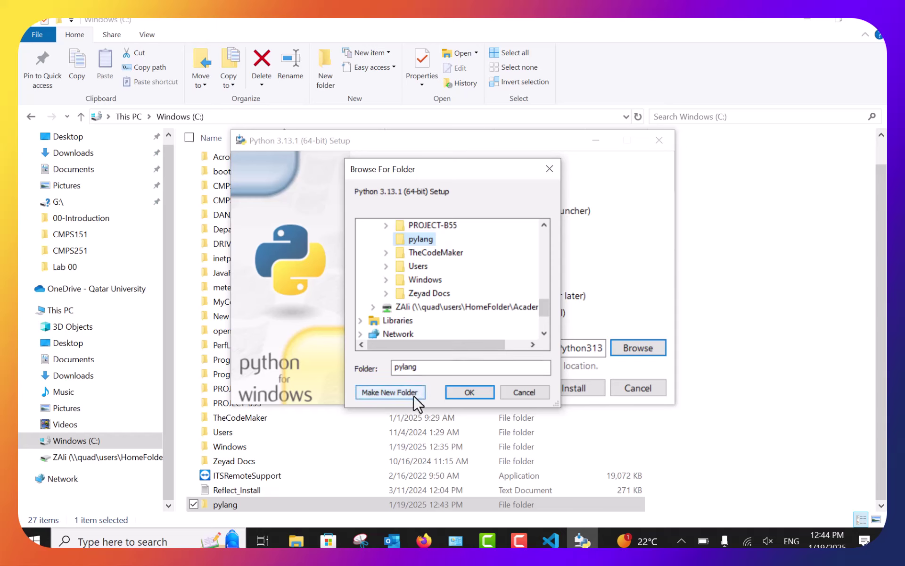
{"action": "left_click", "coordinate": [488, 393]}
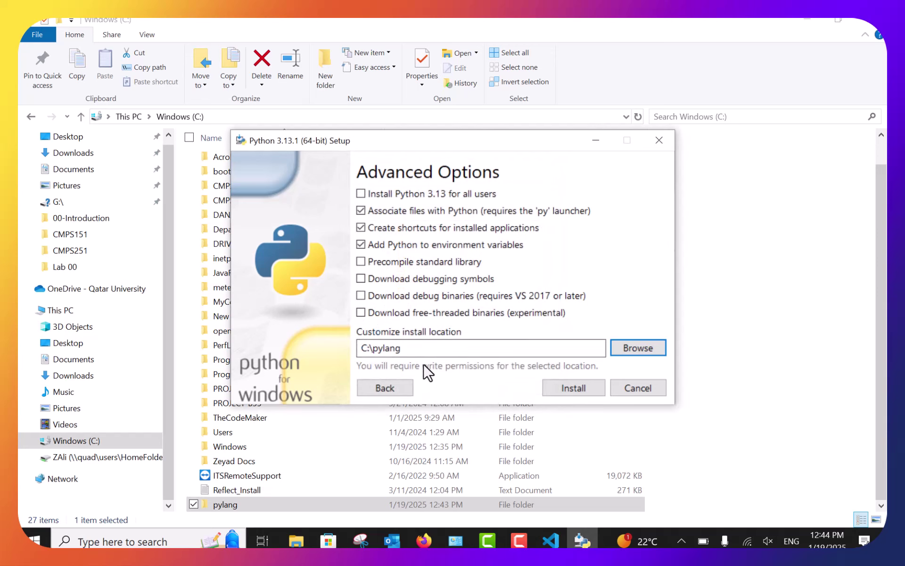
- Recheck the PATH option on the installer's first page, and install Python 3.13.1 with the customized settings, closing the setup when done
{"action": "left_click", "coordinate": [405, 390]}
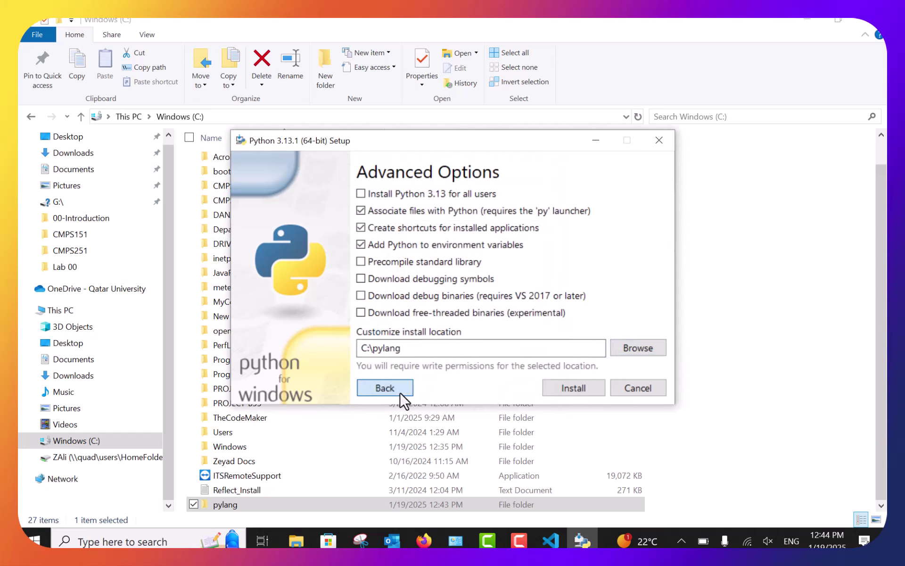
{"action": "left_click", "coordinate": [404, 389]}
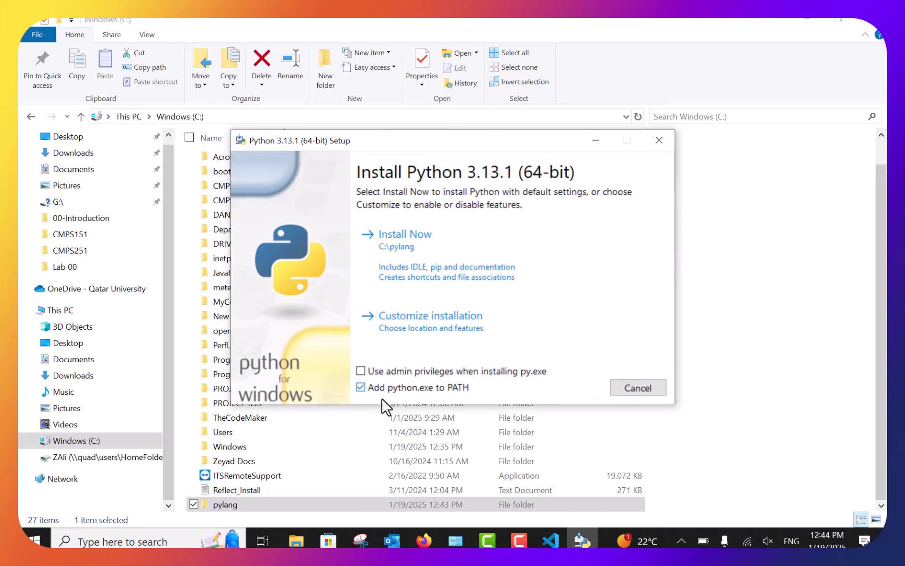
{"action": "left_click", "coordinate": [499, 325]}
{"action": "left_click", "coordinate": [590, 390]}
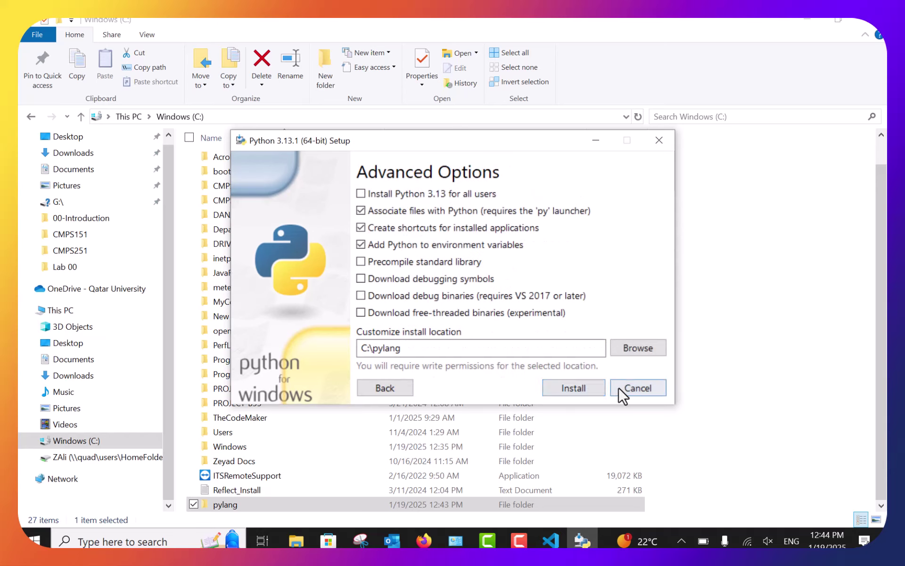
{"action": "left_click", "coordinate": [587, 394]}
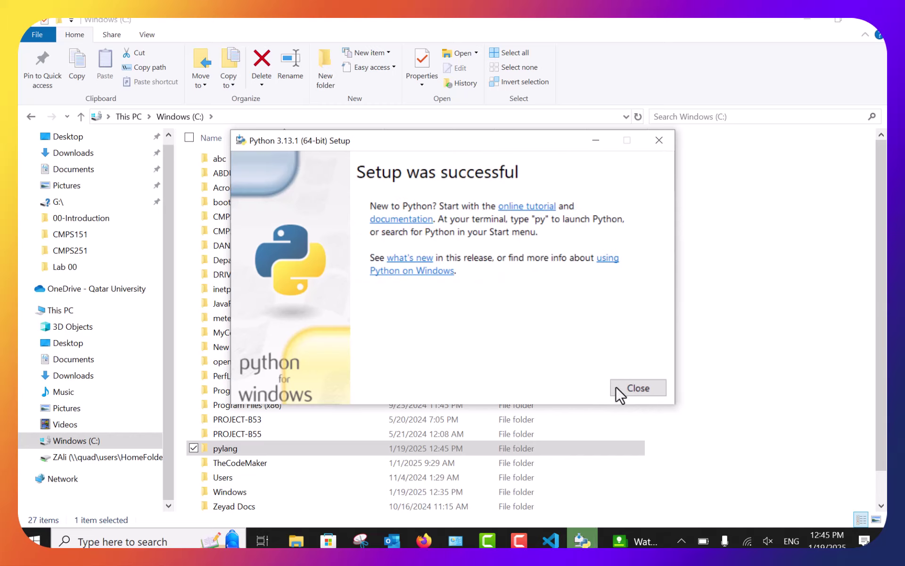
{"action": "left_click", "coordinate": [649, 389]}
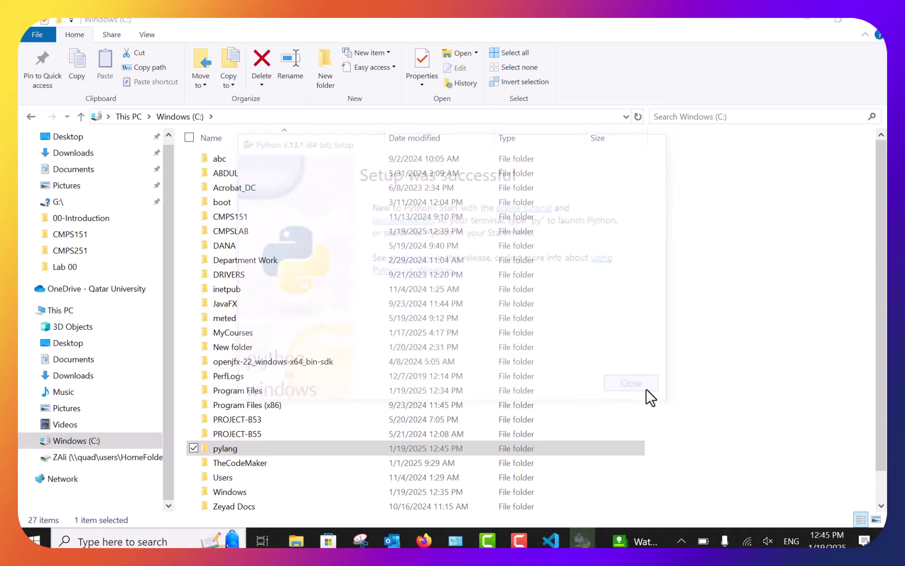
- Restart Visual Studio Code by closing its open window and launching it again
{"action": "left_click", "coordinate": [572, 542]}
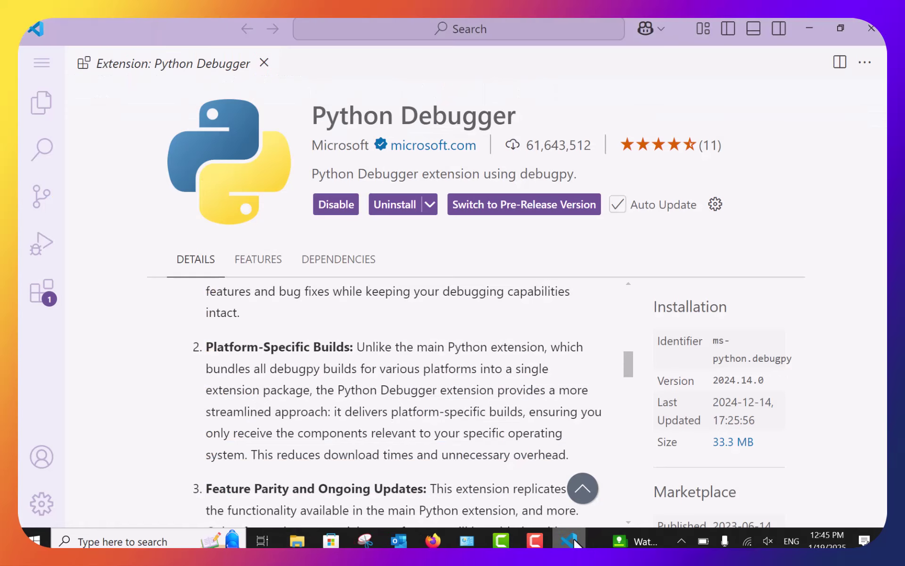
{"action": "left_click", "coordinate": [871, 29]}
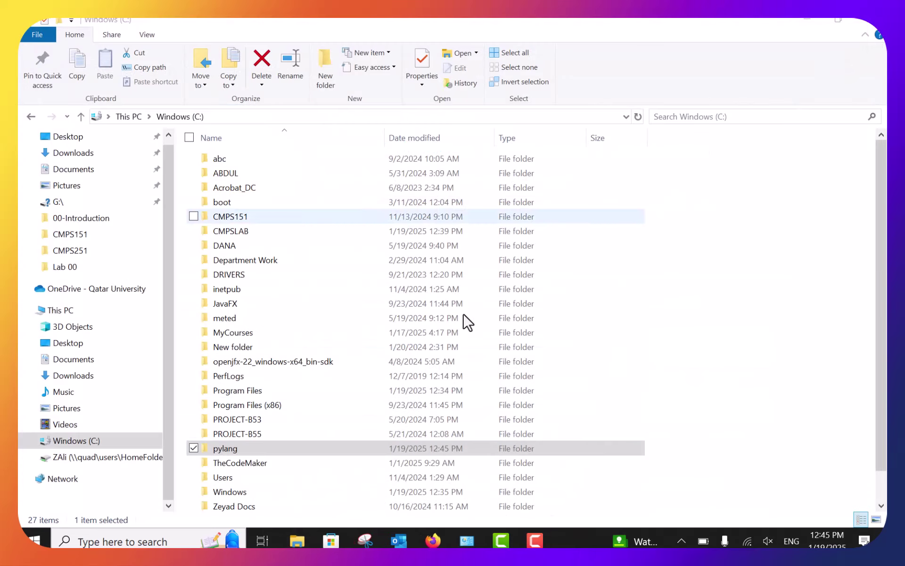
{"action": "left_click", "coordinate": [34, 540]}
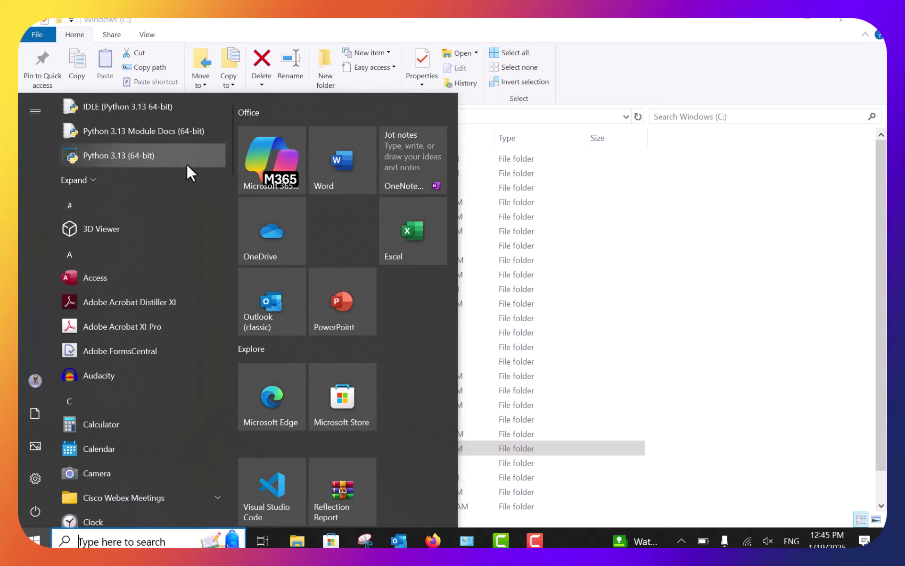
{"action": "type", "text": "v"}
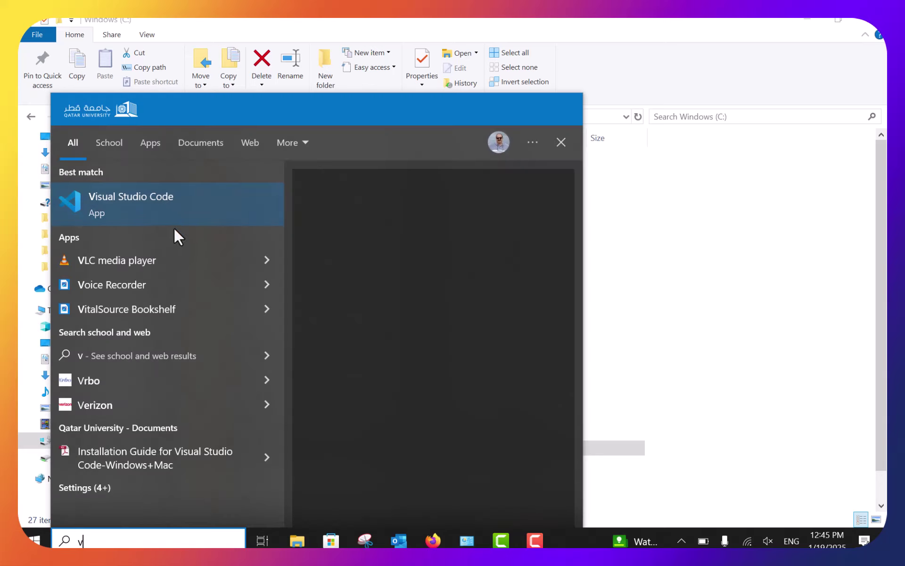
{"action": "left_click", "coordinate": [173, 206]}
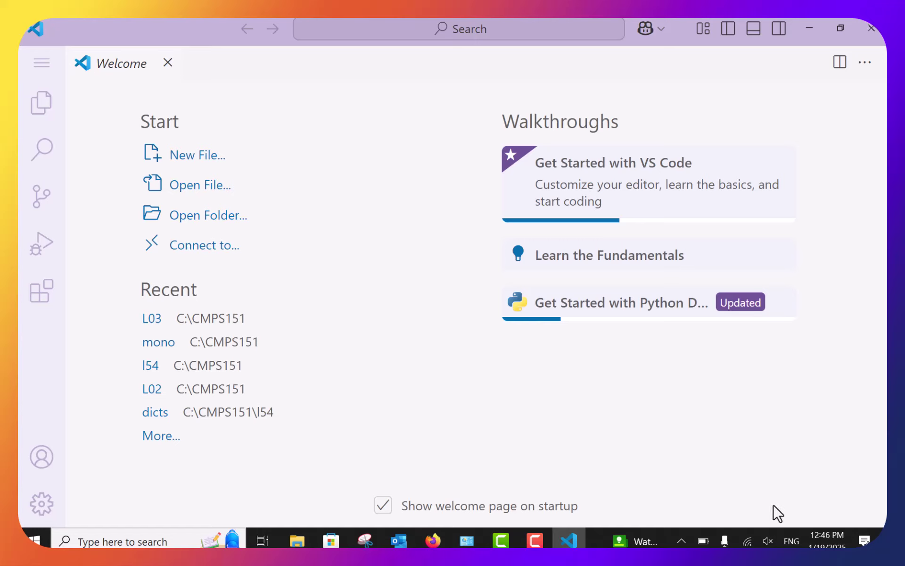
- Show the file explorer in Visual Studio Code and create a new Python file
{"action": "left_click", "coordinate": [841, 27]}
{"action": "left_click", "coordinate": [621, 29]}
{"action": "left_click", "coordinate": [49, 106]}
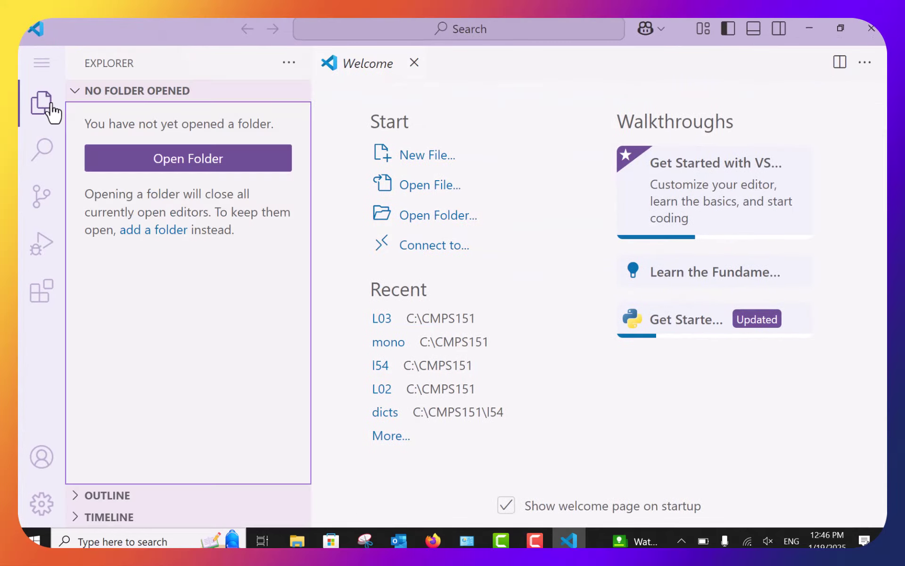
{"action": "left_click", "coordinate": [411, 160]}
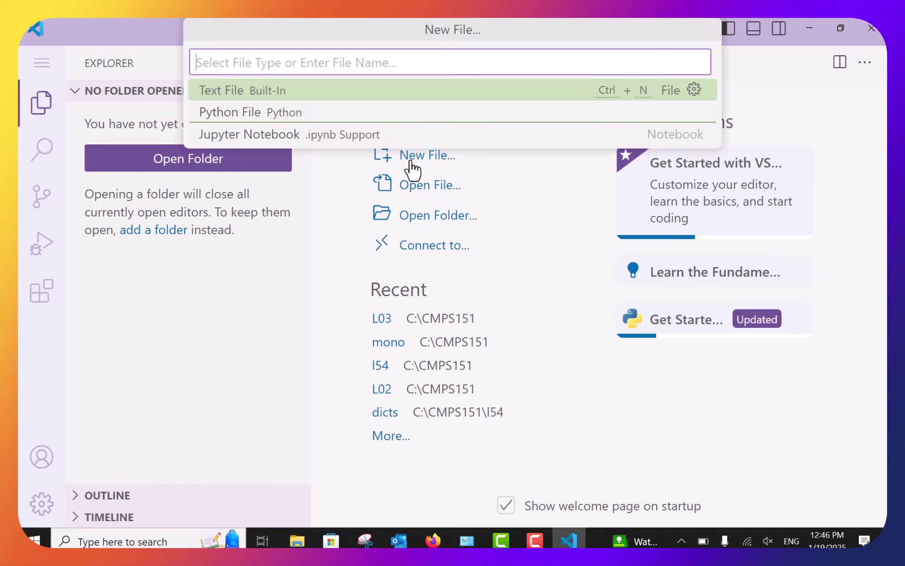
{"action": "left_click", "coordinate": [289, 121]}
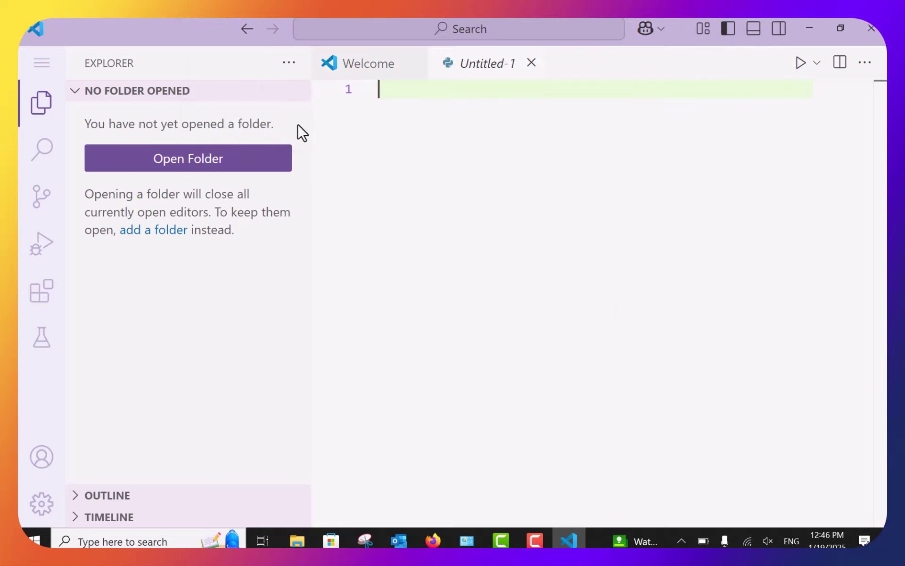
- Write the statement print ('A') on line 1 of the new Python file
{"action": "type", "text": "pr"}
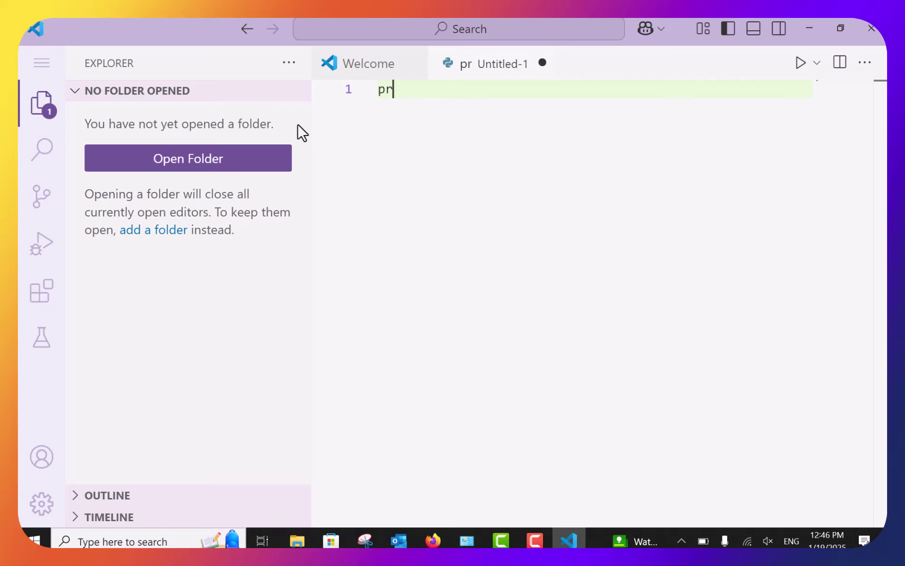
{"action": "type", "text": "in"}
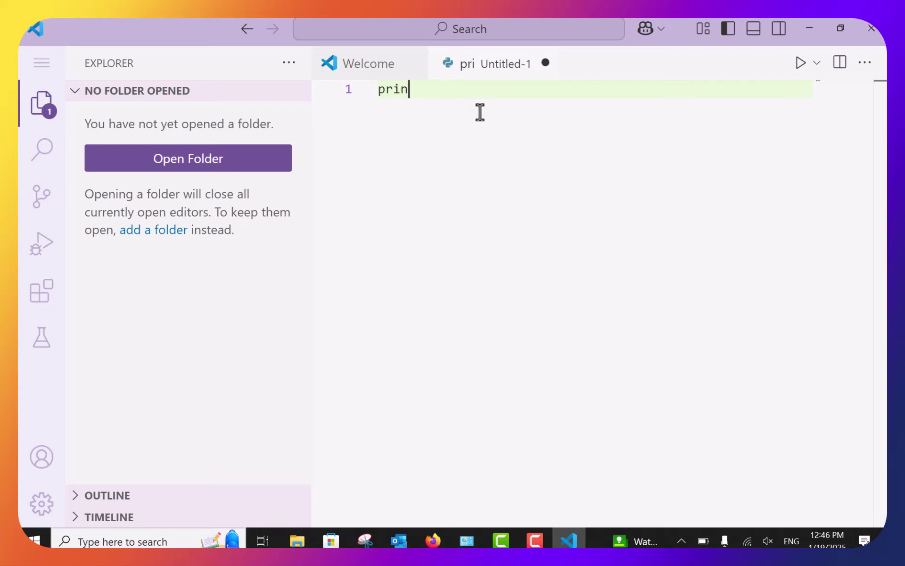
{"action": "type", "text": "t ('A"}
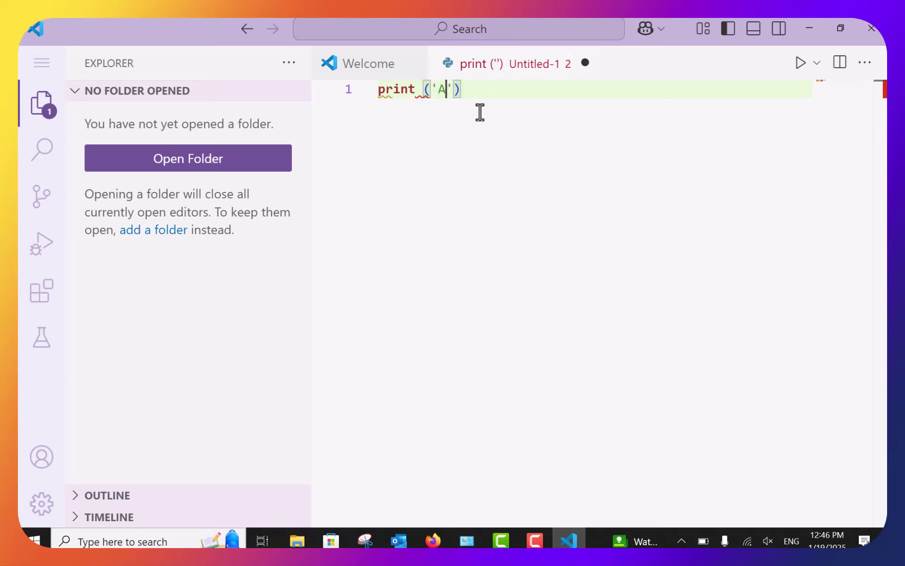
{"action": "type", "text": "')"}
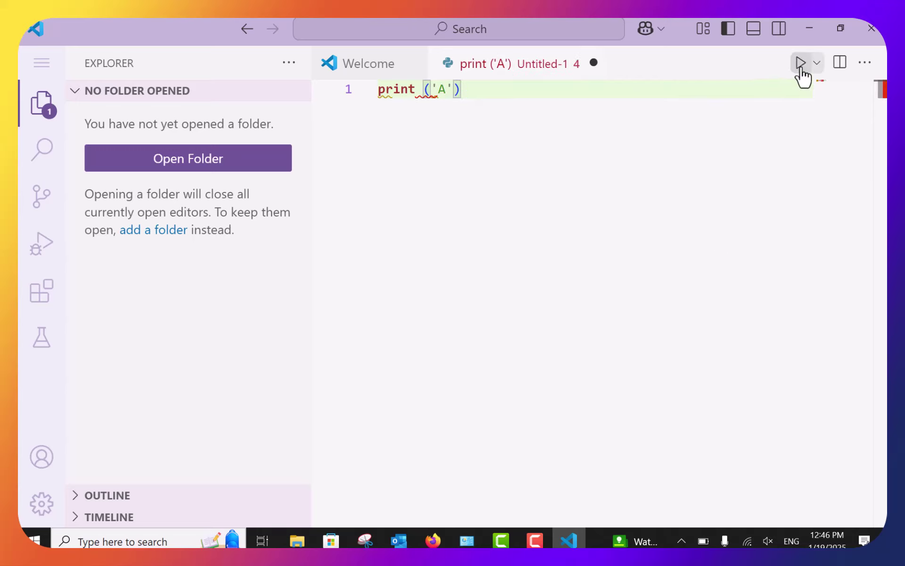
- Save the untitled Python file as a.py in the offered user folder, replacing the existing file, and keep the editor window maximized
{"action": "right_click", "coordinate": [565, 70]}
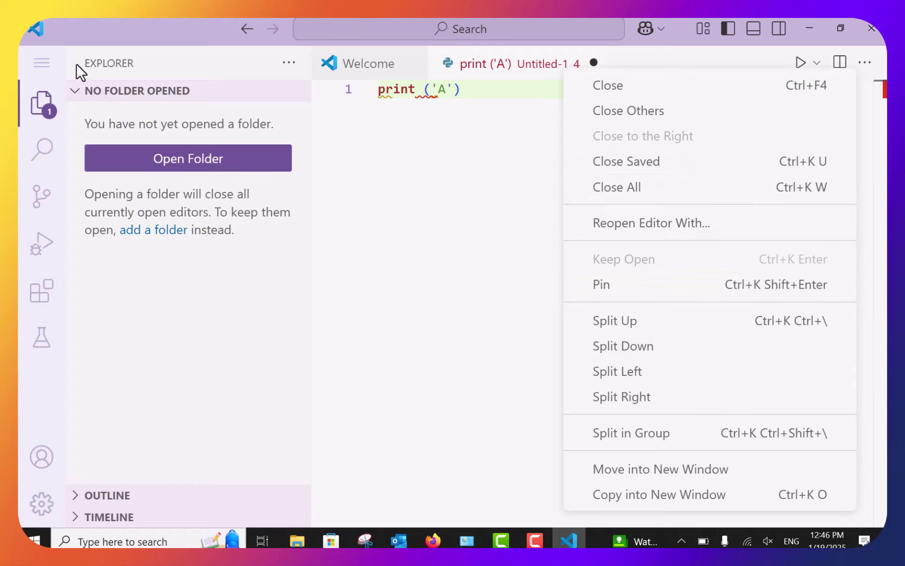
{"action": "double_click", "coordinate": [231, 29]}
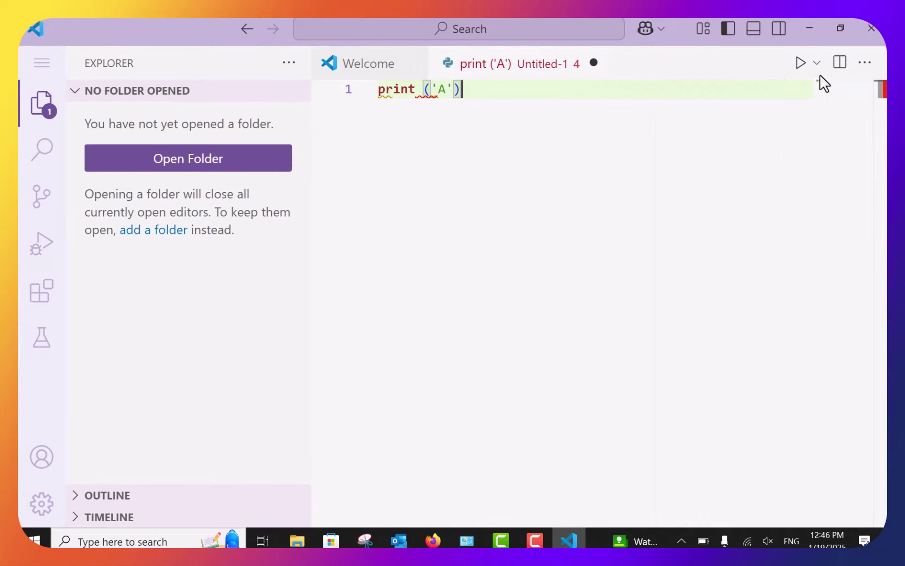
{"action": "left_click", "coordinate": [840, 26]}
{"action": "left_click", "coordinate": [41, 63]}
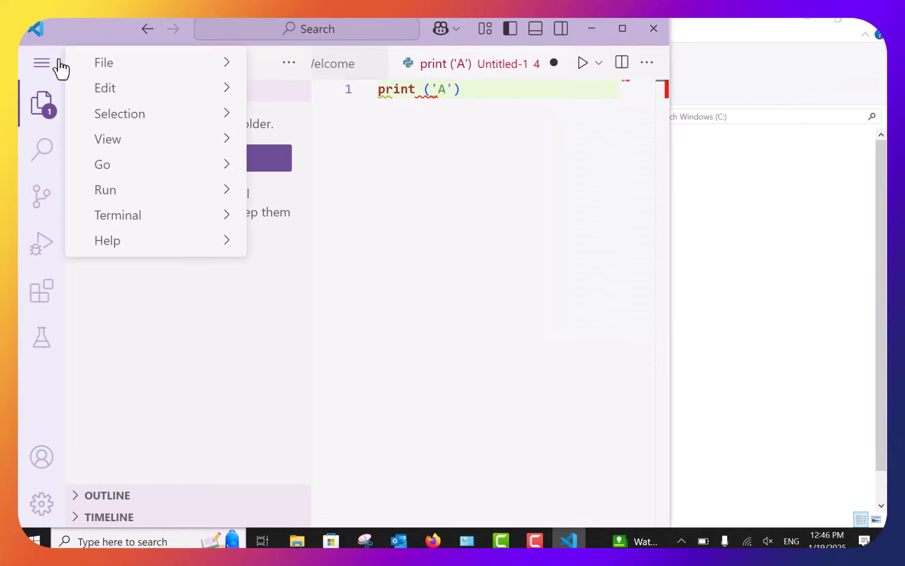
{"action": "mouse_move", "coordinate": [124, 71]}
{"action": "left_click", "coordinate": [344, 377]}
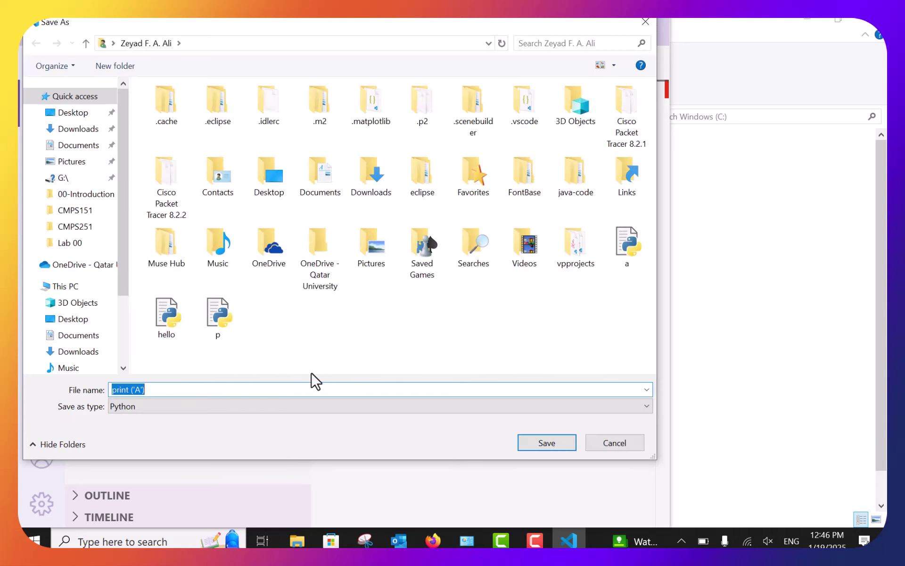
{"action": "type", "text": "a"}
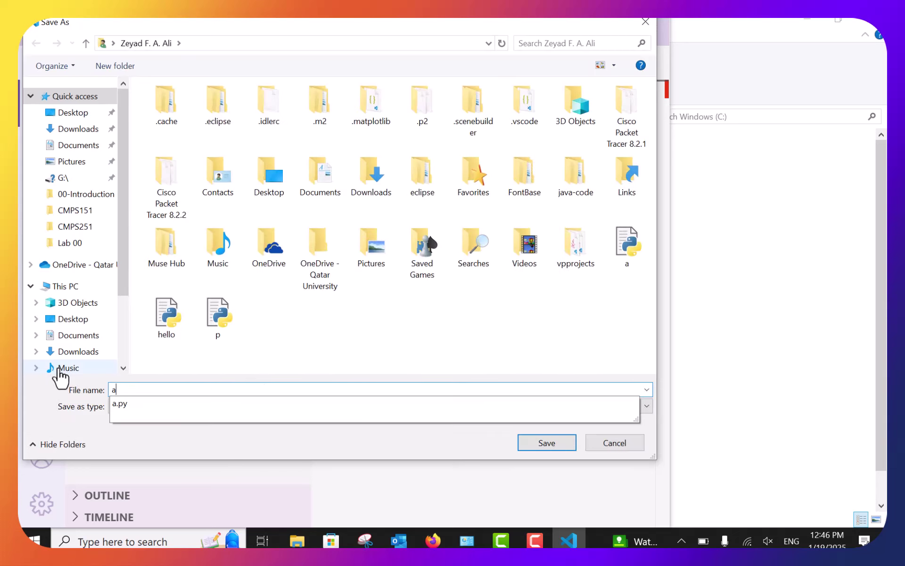
{"action": "key", "text": "Return"}
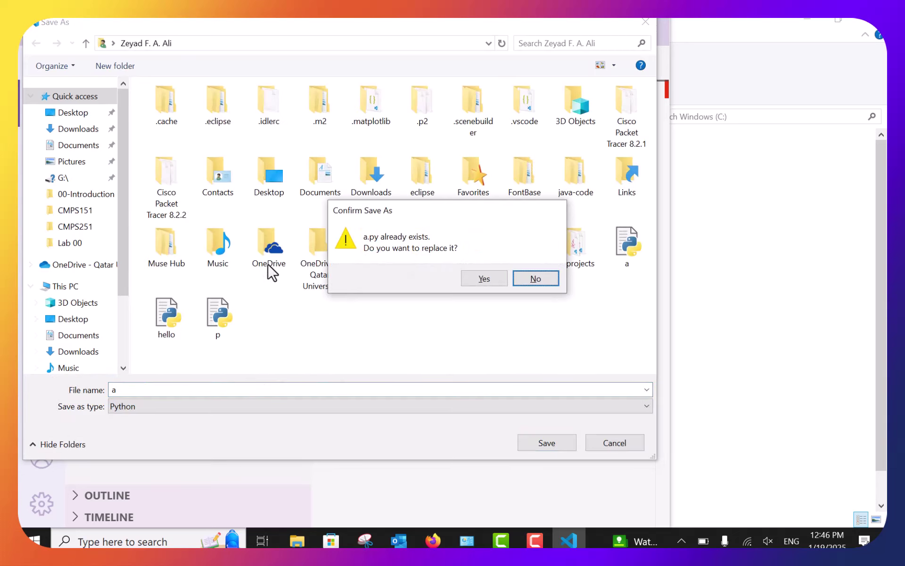
{"action": "left_click", "coordinate": [499, 279]}
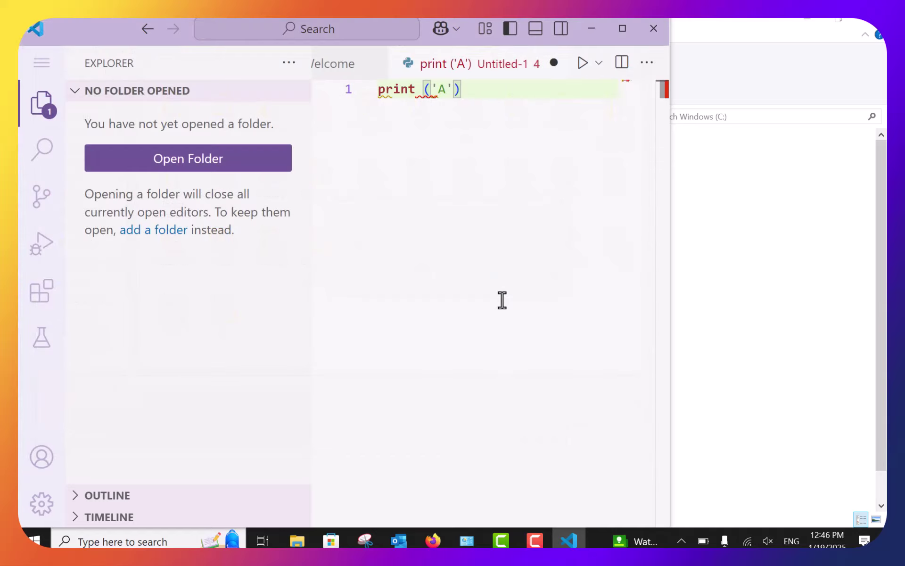
{"action": "left_click", "coordinate": [621, 28]}
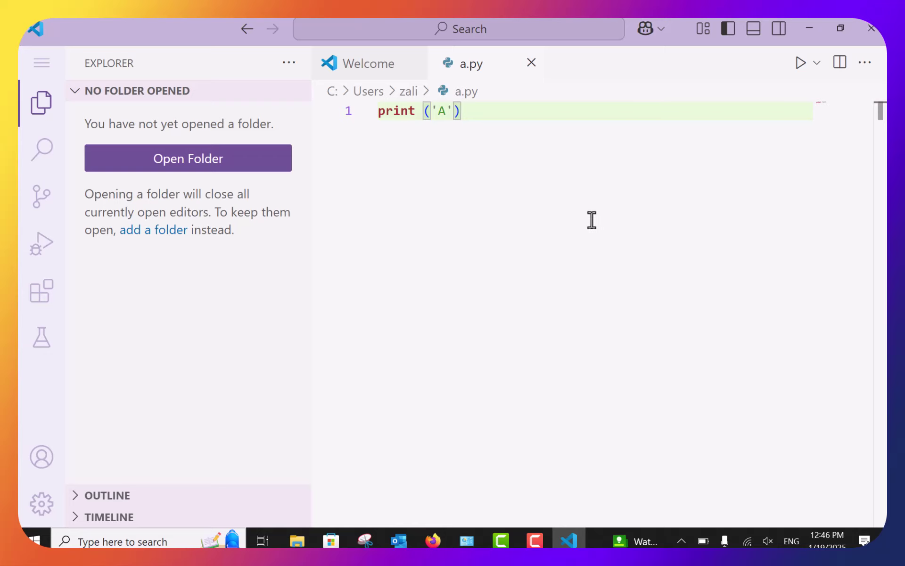
- Try to run a.py and select Python 3.13.1 64-bit at C:\pylang\python.exe as the interpreter
{"action": "left_click", "coordinate": [800, 63]}
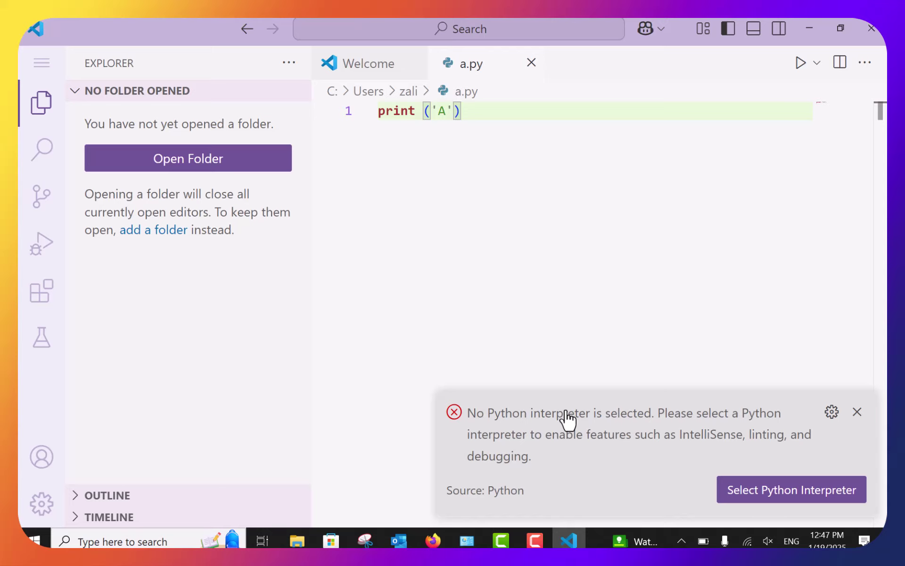
{"action": "left_click", "coordinate": [776, 495]}
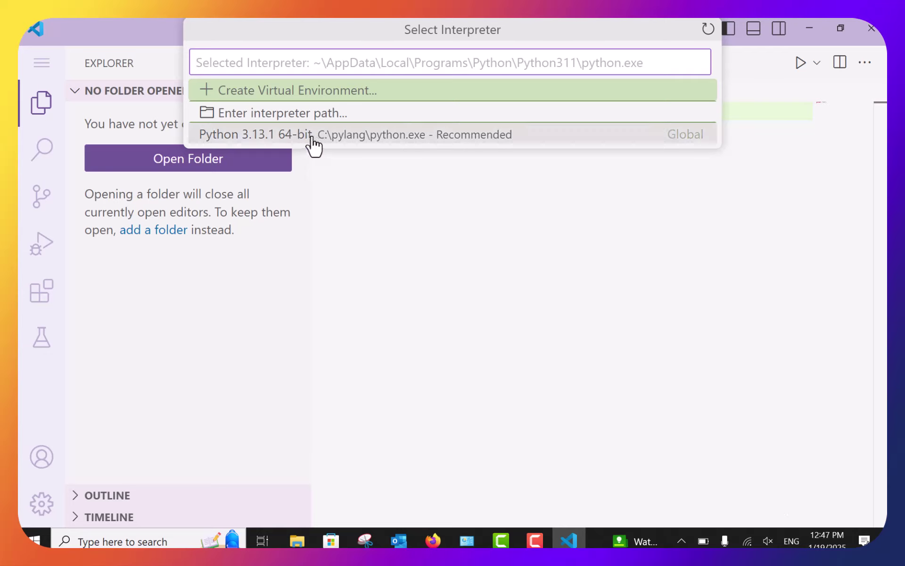
{"action": "left_click", "coordinate": [347, 137]}
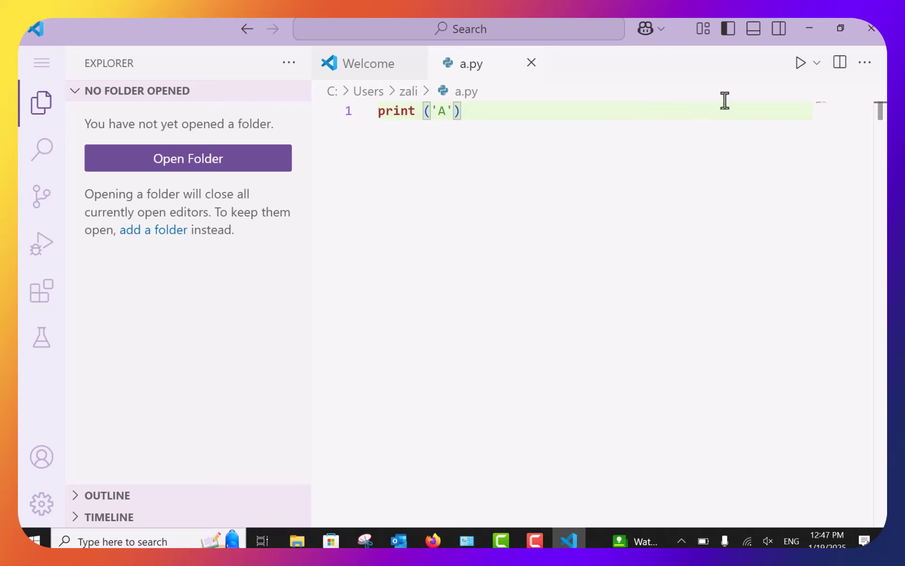
- Run a.py in the terminal with the selected interpreter, keeping the editor window maximized
{"action": "left_click", "coordinate": [800, 64]}
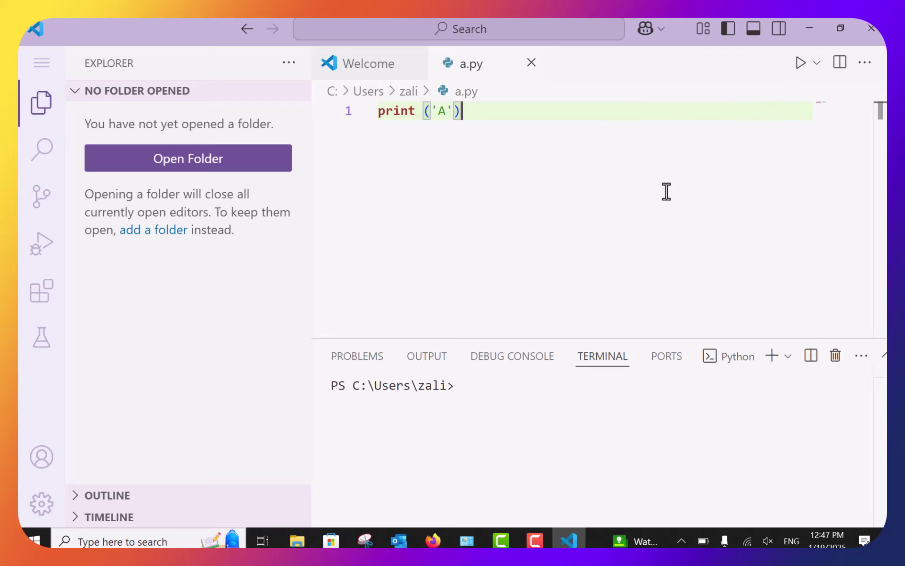
{"action": "left_click", "coordinate": [840, 28]}
{"action": "left_click", "coordinate": [622, 28]}
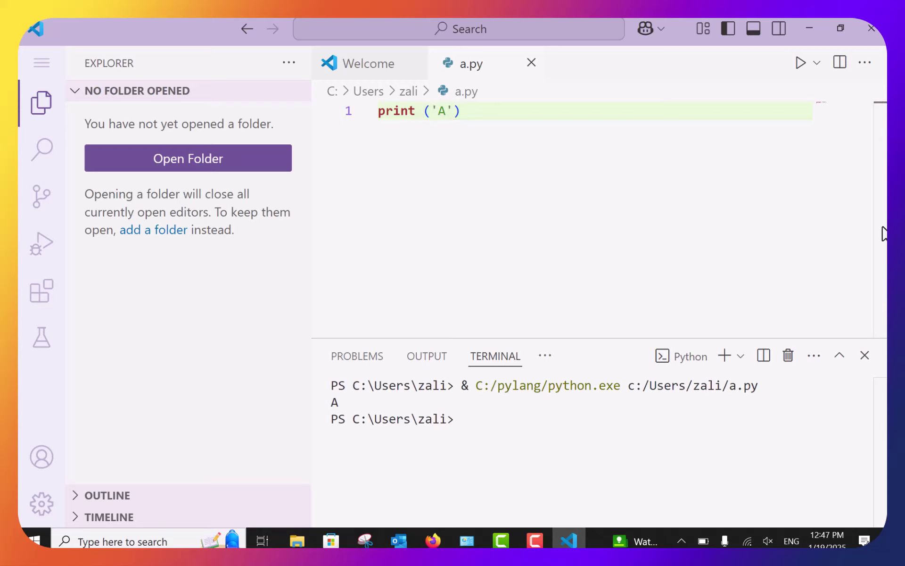
{"action": "left_click", "coordinate": [796, 512]}
- Hide the file explorer so that the code editor and terminal use the full width
{"action": "left_click", "coordinate": [41, 101]}
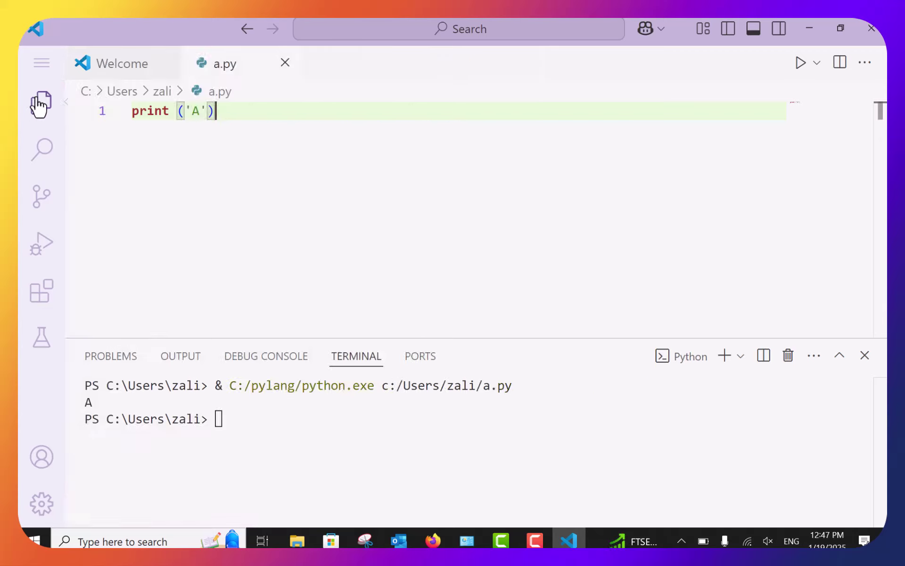
{"action": "left_click", "coordinate": [43, 104]}
{"action": "left_click", "coordinate": [46, 113]}
{"action": "left_click_drag", "start_coordinate": [877, 406], "coordinate": [835, 506]}
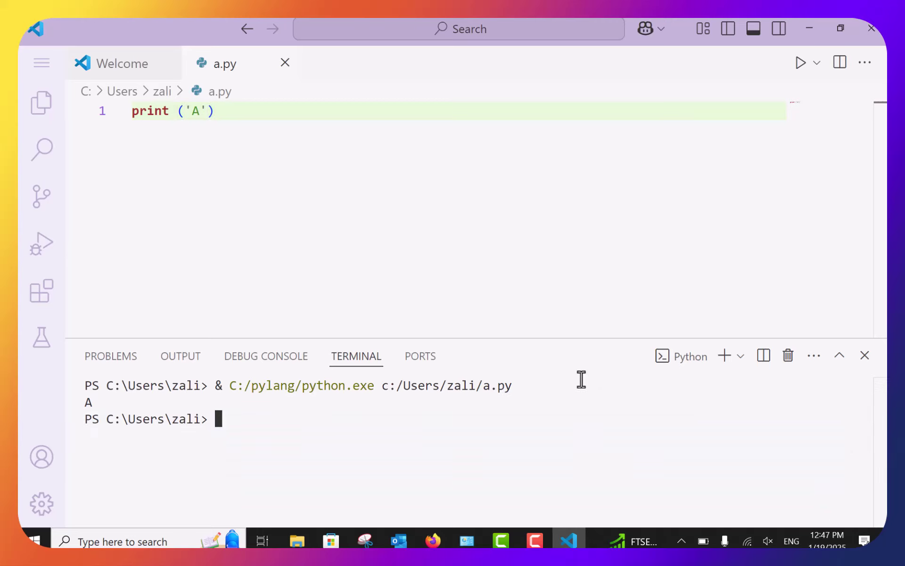